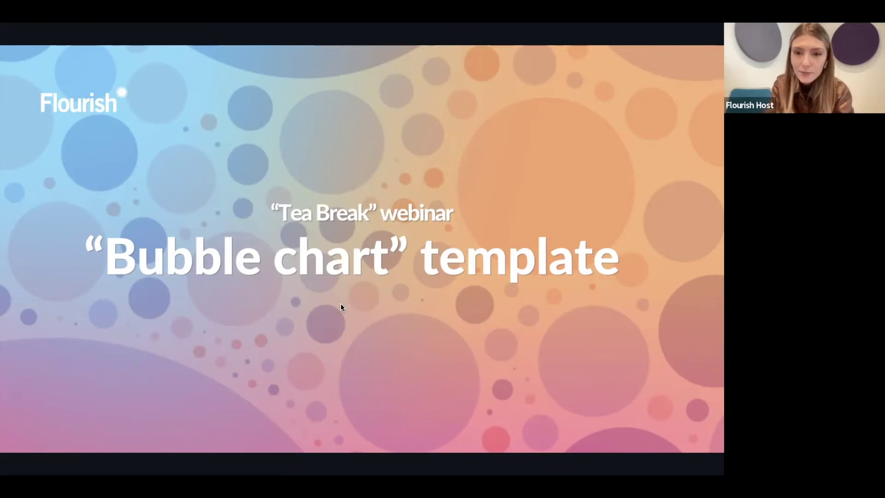
{"action": "left_click", "coordinate": [380, 307]}
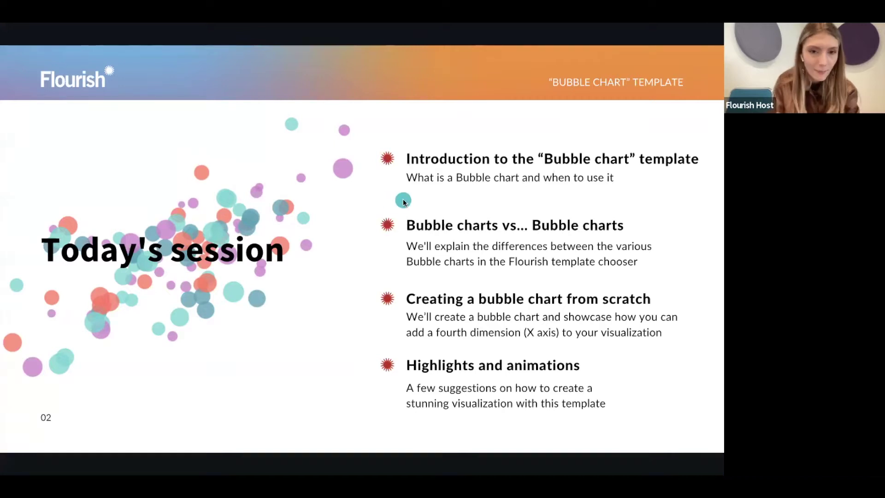
{"action": "left_click", "coordinate": [441, 230]}
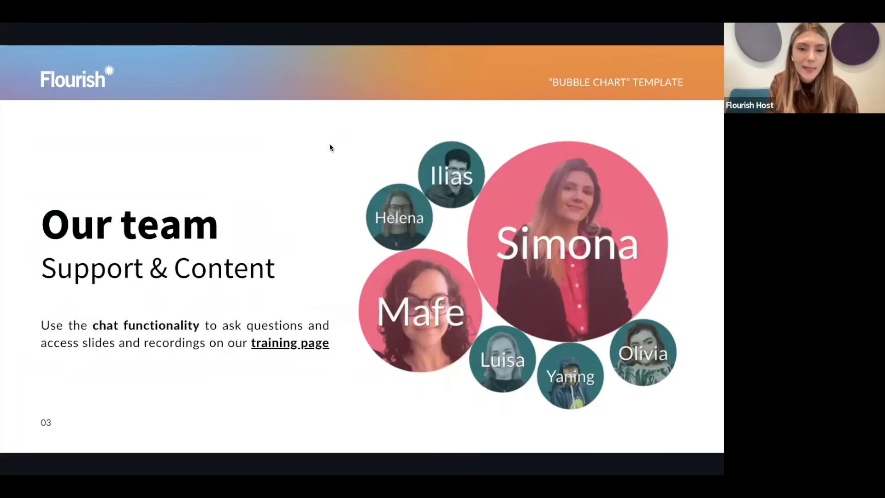
{"action": "left_click", "coordinate": [538, 238]}
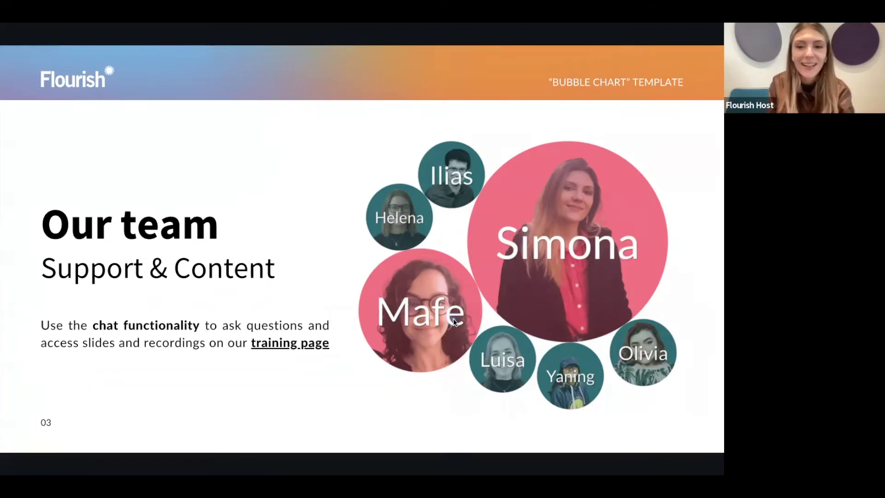
{"action": "left_click", "coordinate": [519, 320]}
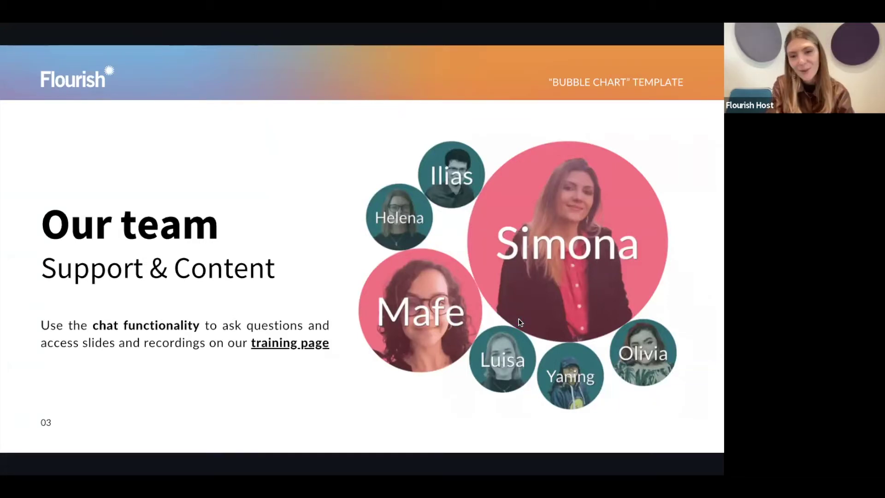
{"action": "left_click", "coordinate": [532, 298]}
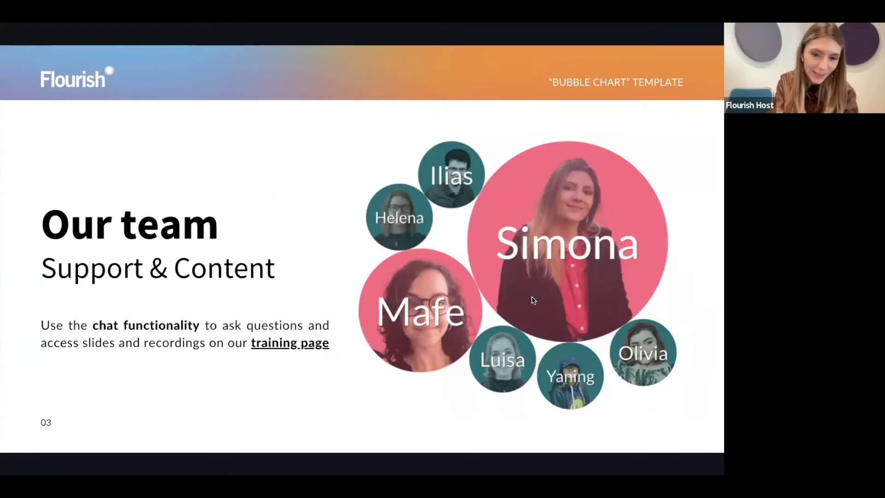
{"action": "left_click", "coordinate": [563, 292]}
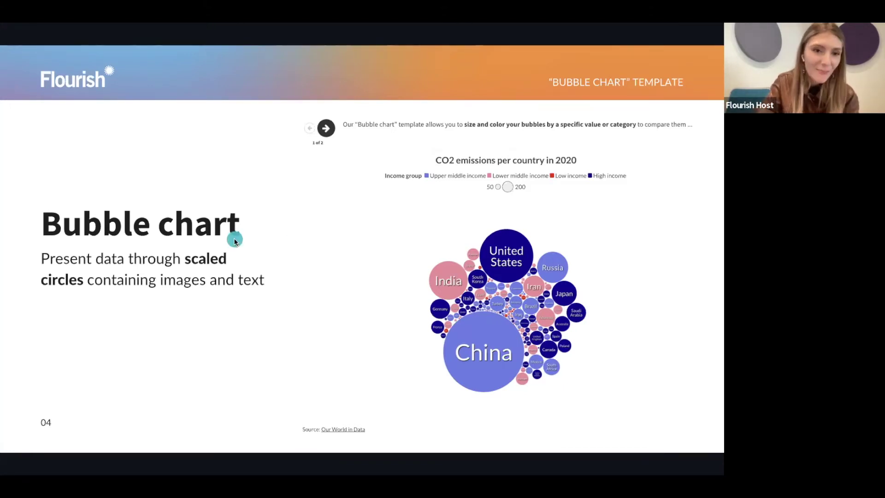
{"action": "key", "text": "Left"}
{"action": "key", "text": "Right"}
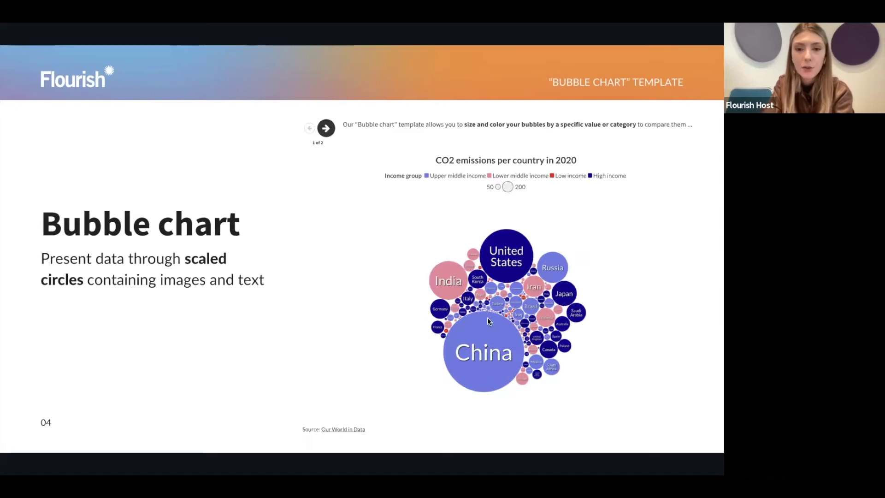
{"action": "mouse_move", "coordinate": [529, 275]}
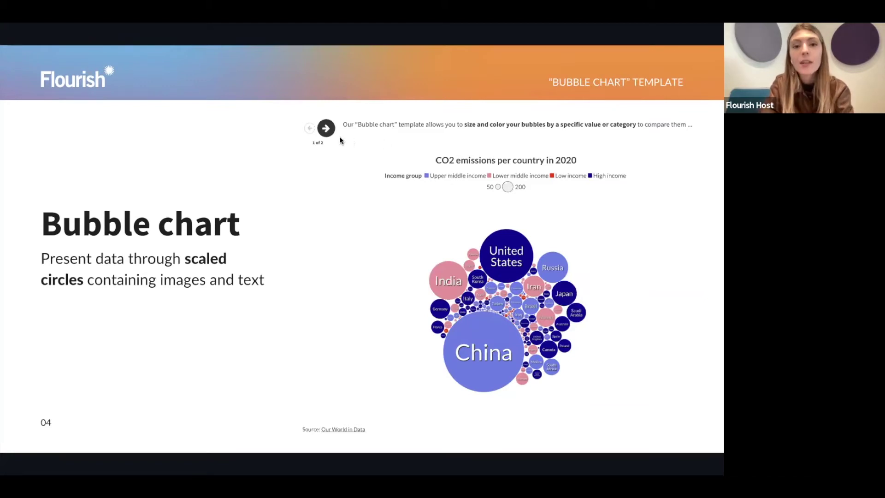
{"action": "left_click", "coordinate": [325, 129]}
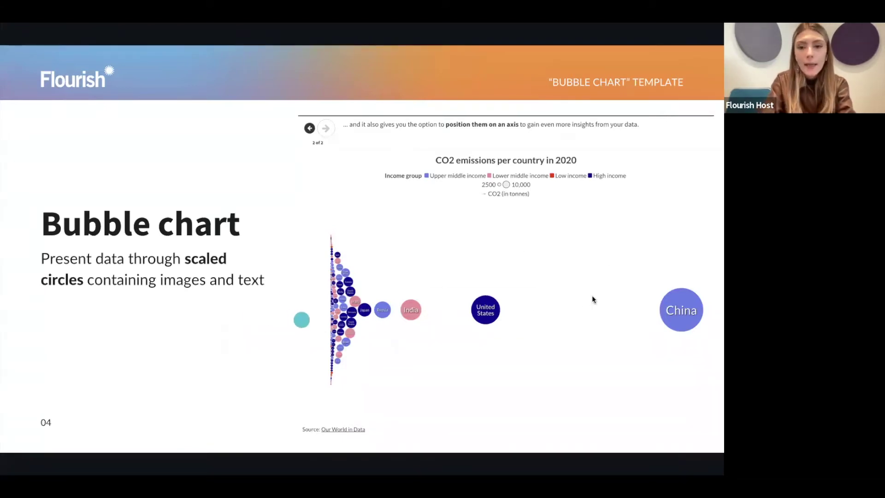
{"action": "key", "text": "Right"}
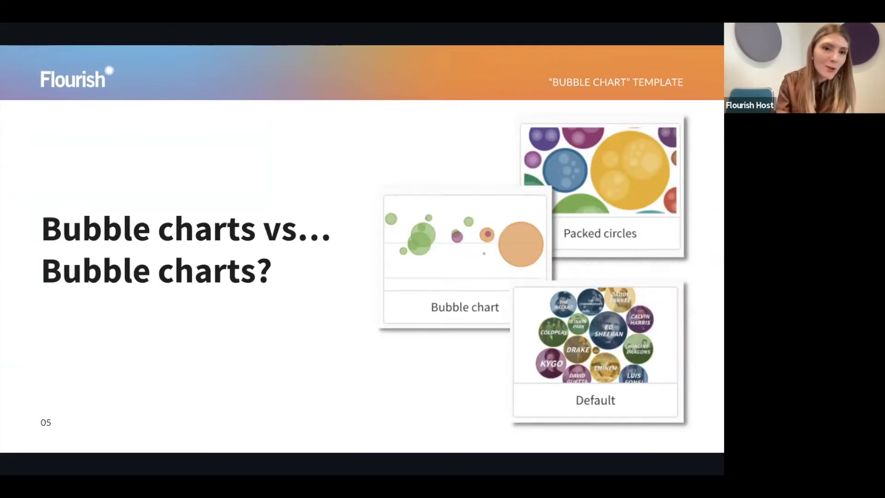
{"action": "left_click", "coordinate": [504, 387]}
{"action": "left_click", "coordinate": [448, 333]}
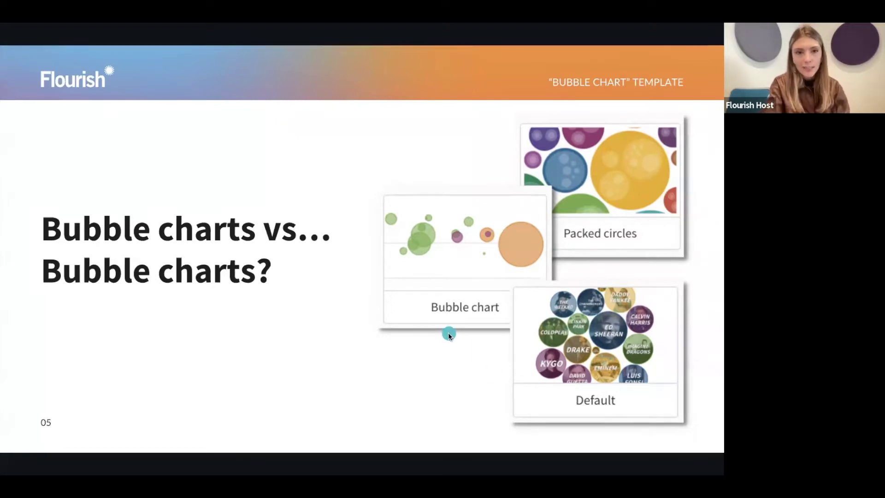
{"action": "left_click", "coordinate": [394, 382]}
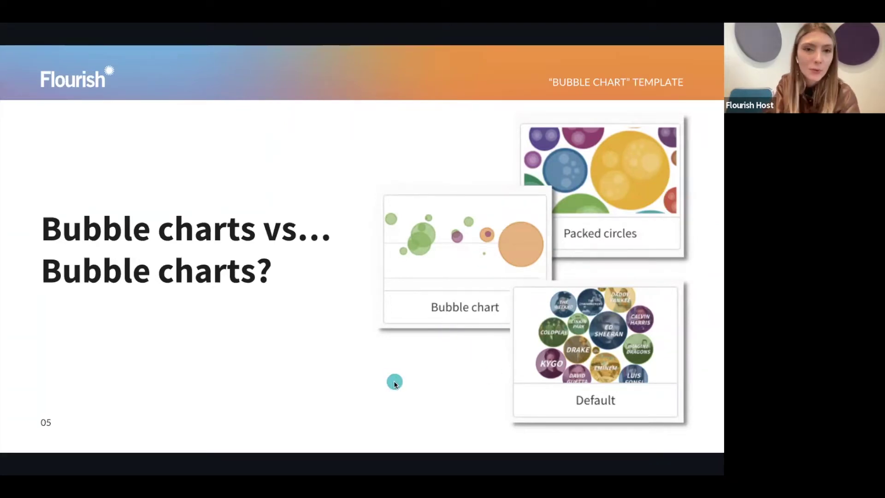
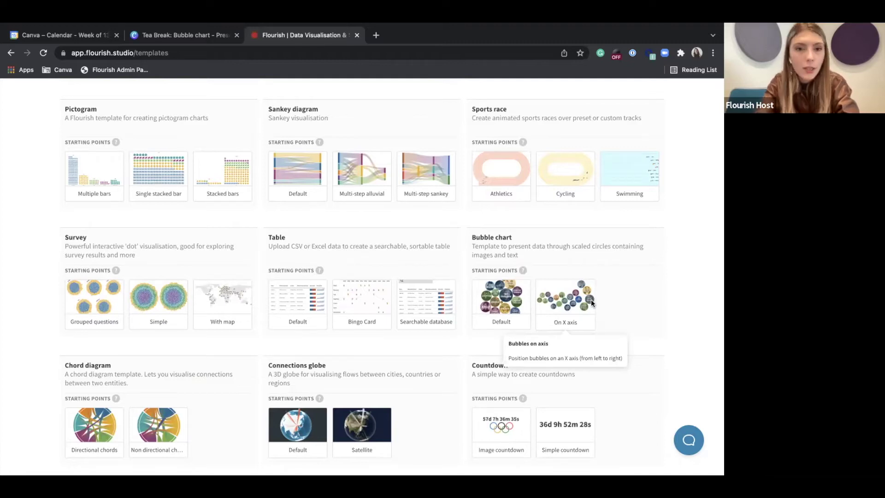
Create a bubble chart from the On X axis starting point and set its bubble alignment to Center.
{"action": "left_click", "coordinate": [571, 312]}
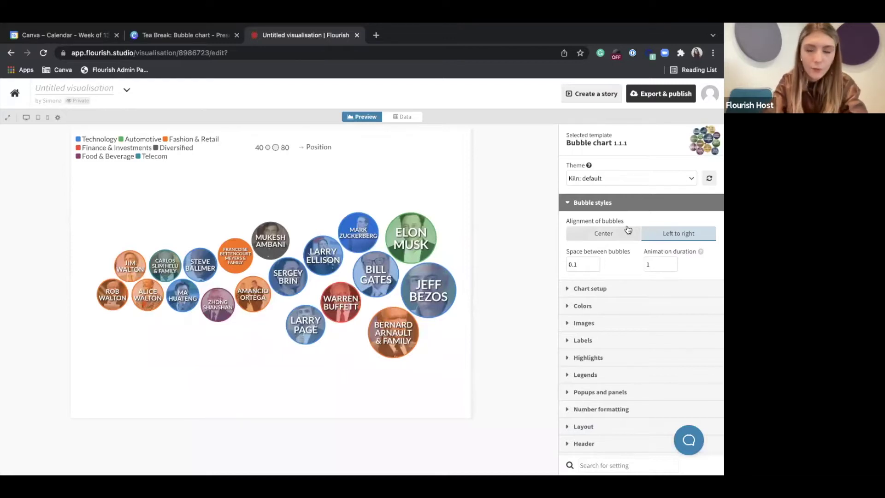
{"action": "left_click", "coordinate": [611, 236]}
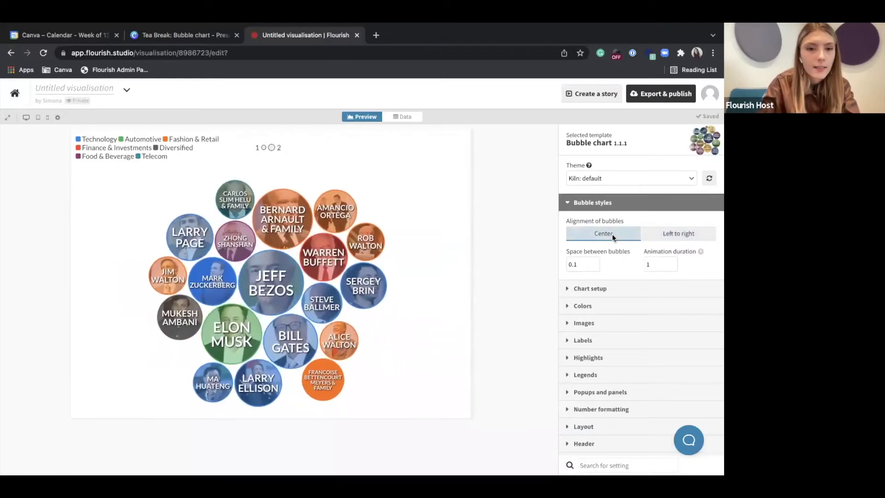
{"action": "left_click", "coordinate": [675, 235]}
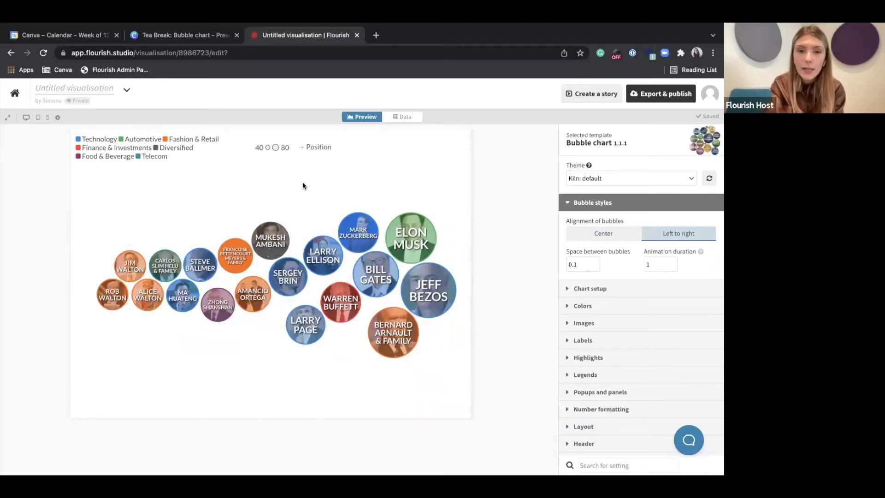
{"action": "left_click", "coordinate": [615, 233]}
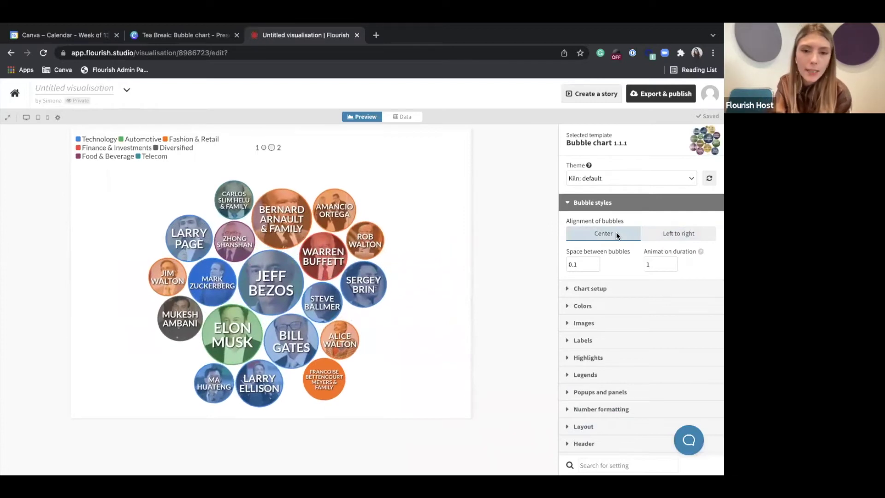
{"action": "mouse_move", "coordinate": [249, 291]}
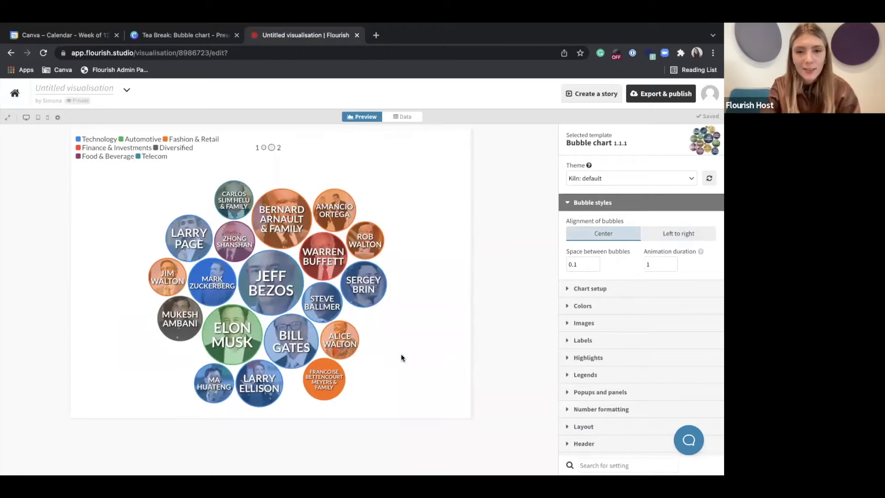
Open the chart's data sheet and examine rows 2 and 3 and the Name and Net worth columns.
{"action": "left_click", "coordinate": [399, 116]}
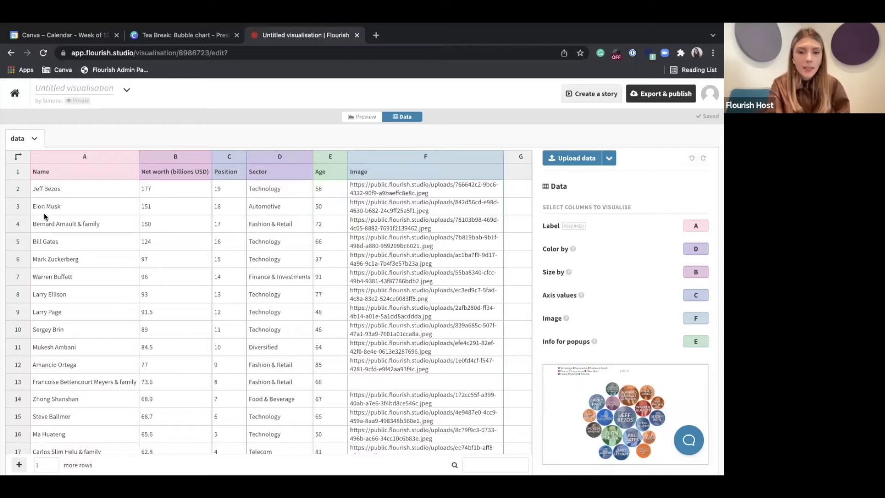
{"action": "left_click", "coordinate": [17, 188]}
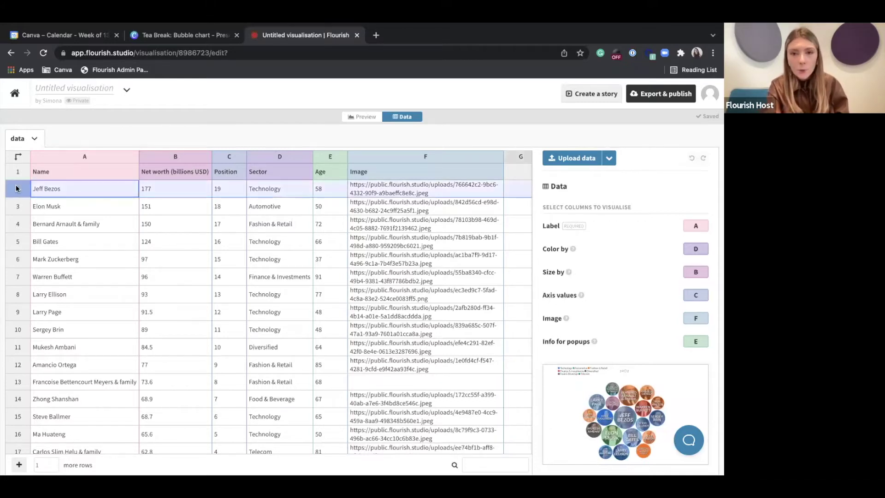
{"action": "left_click", "coordinate": [17, 207]}
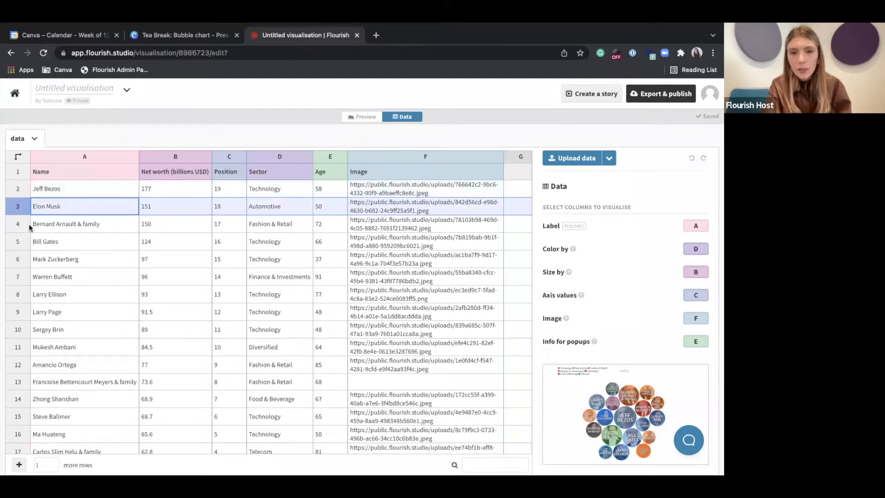
{"action": "left_click", "coordinate": [109, 157]}
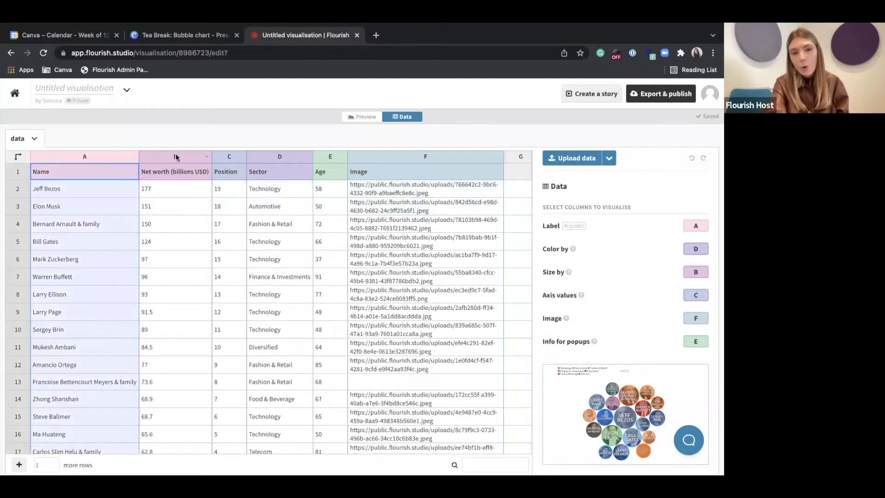
{"action": "left_click", "coordinate": [175, 157]}
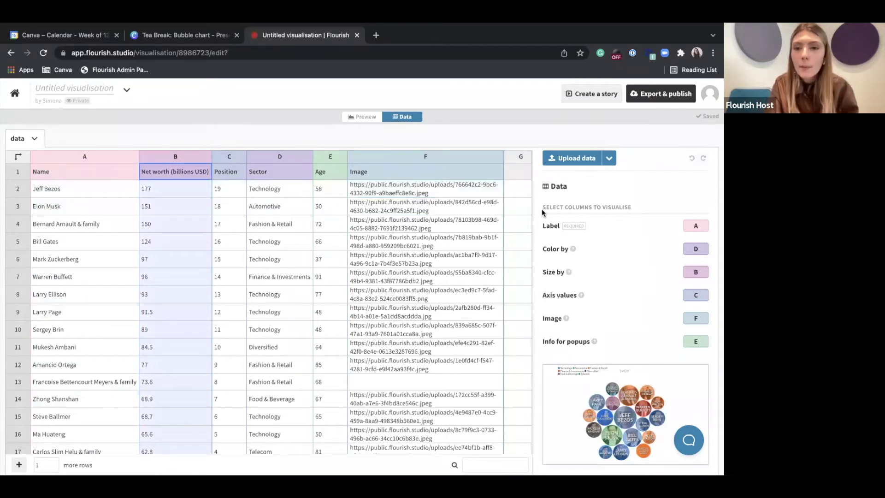
Review the column bindings and clear the columns assigned to Color by and Size by.
{"action": "left_click", "coordinate": [547, 226]}
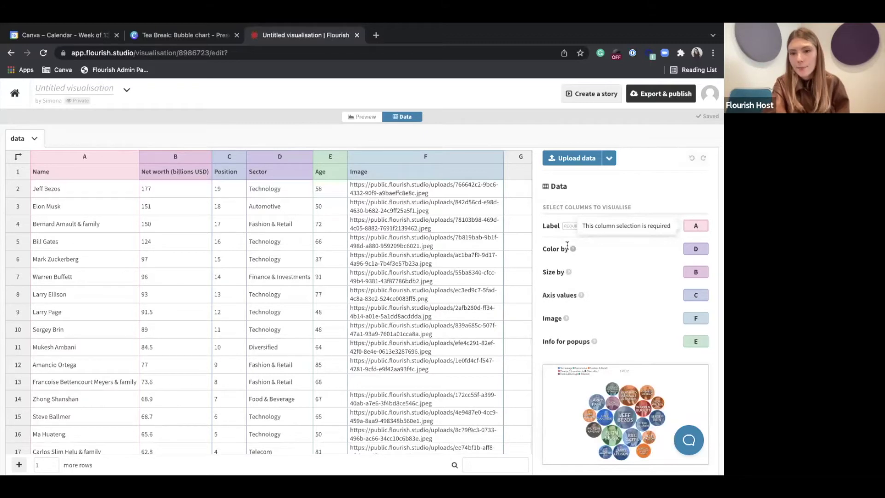
{"action": "mouse_move", "coordinate": [557, 251]}
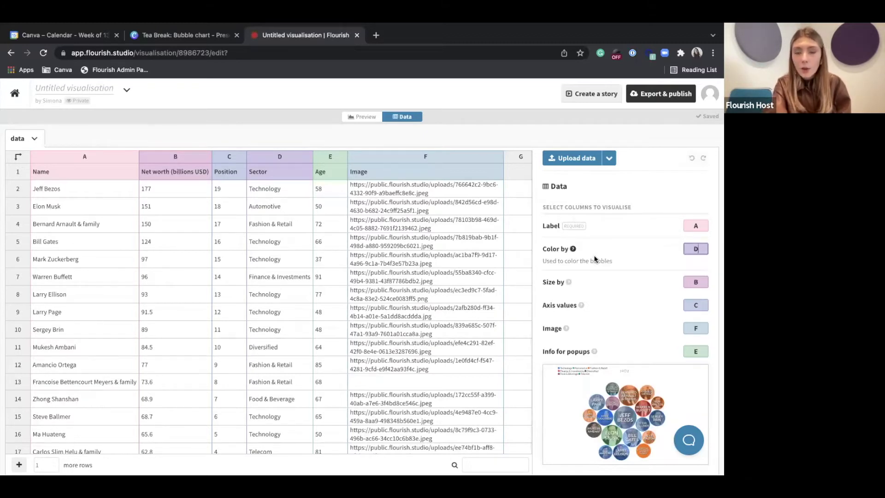
{"action": "scroll", "coordinate": [593, 255], "scroll_direction": "down", "scroll_amount": 1}
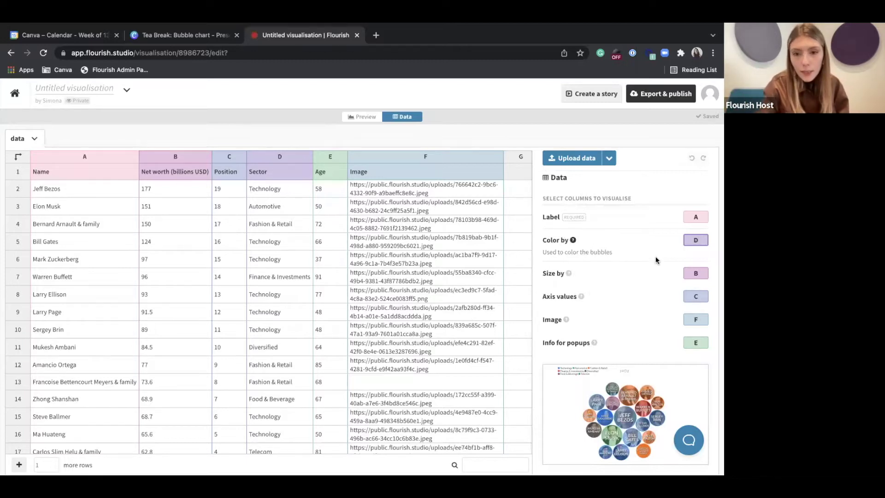
{"action": "key", "text": "BackSpace"}
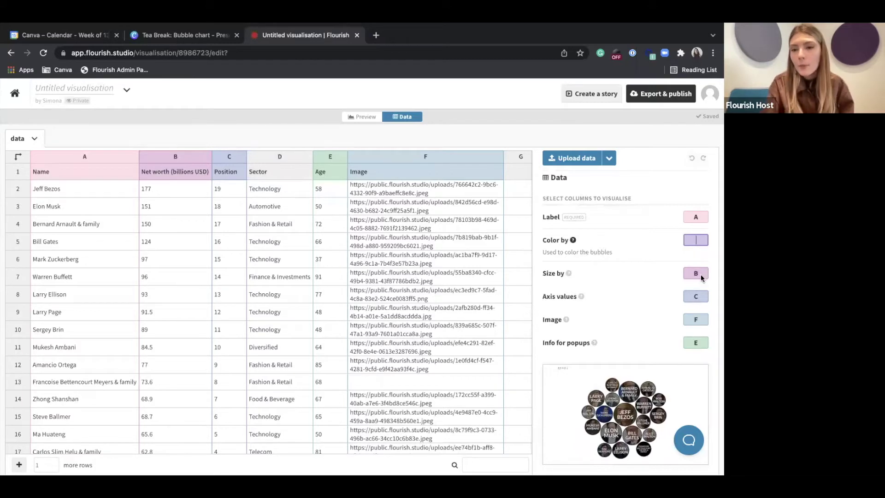
{"action": "left_click", "coordinate": [634, 269]}
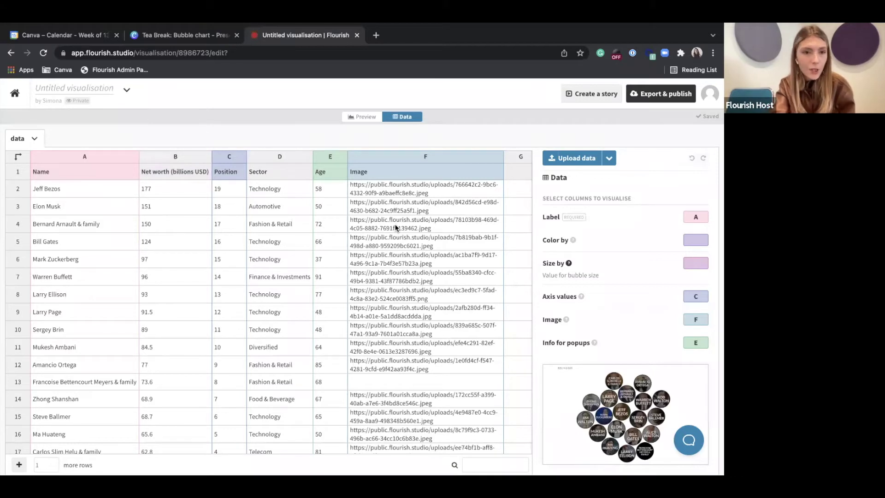
Examine the options available for the empty Image cell in row 13, including file upload.
{"action": "scroll", "coordinate": [395, 227], "scroll_direction": "down", "scroll_amount": 3}
{"action": "left_click", "coordinate": [406, 323]}
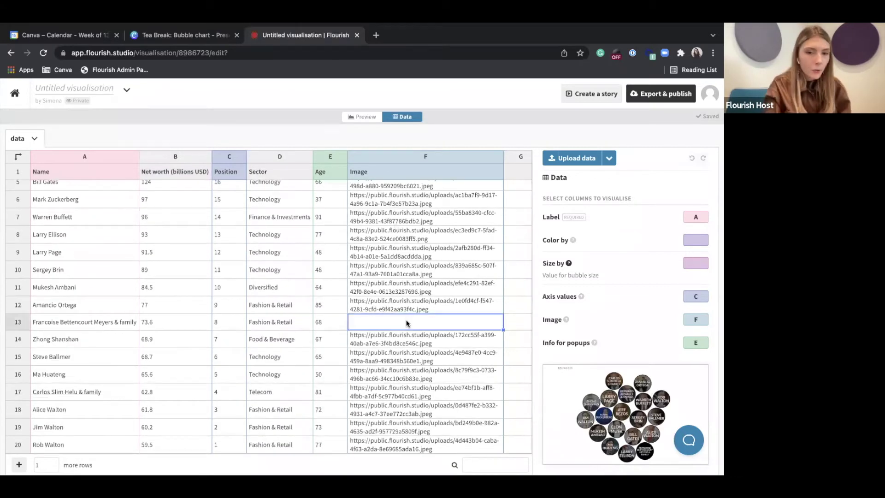
{"action": "right_click", "coordinate": [406, 322]}
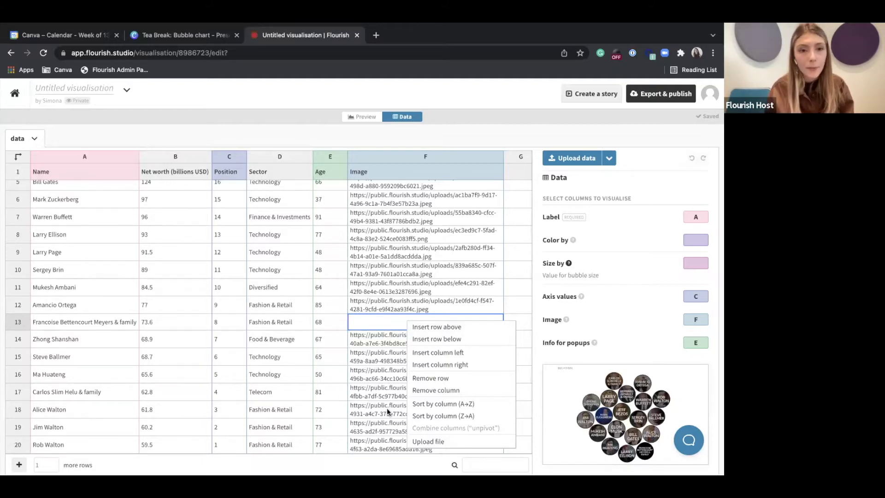
{"action": "left_click", "coordinate": [374, 328]}
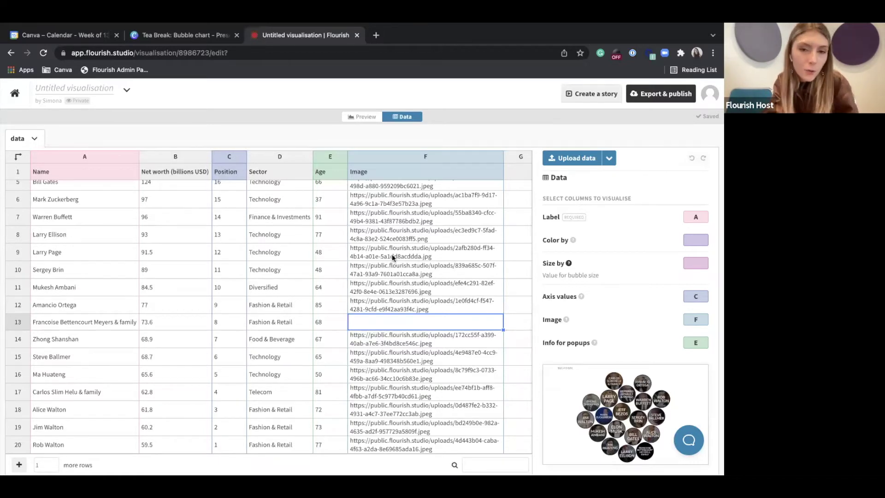
{"action": "scroll", "coordinate": [392, 253], "scroll_direction": "up", "scroll_amount": 3}
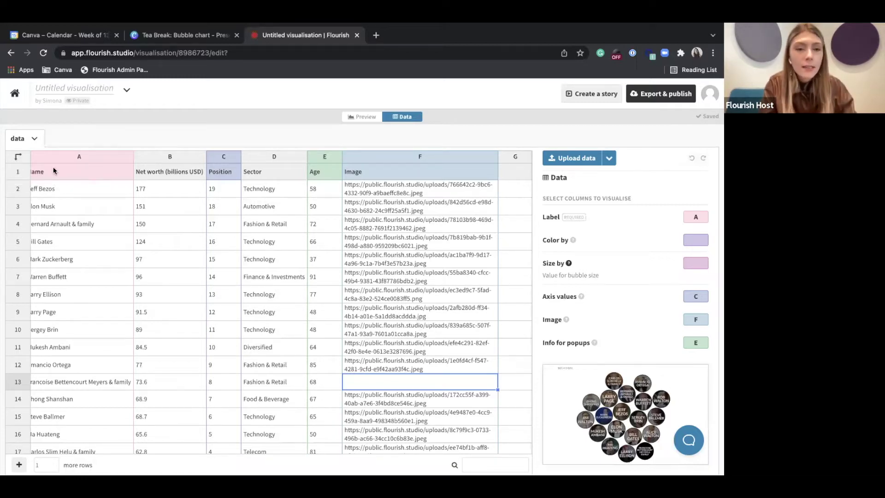
Clear all sample data from the data sheet and select cell A1.
{"action": "left_click", "coordinate": [33, 138]}
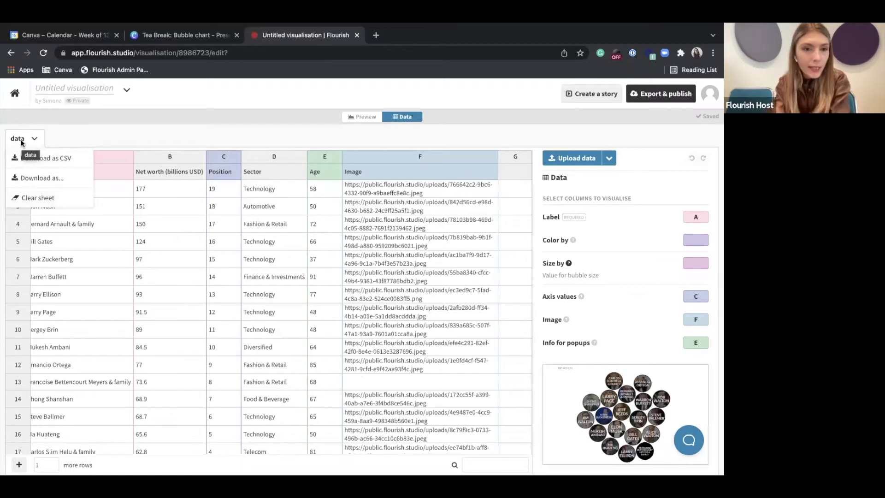
{"action": "left_click", "coordinate": [40, 197]}
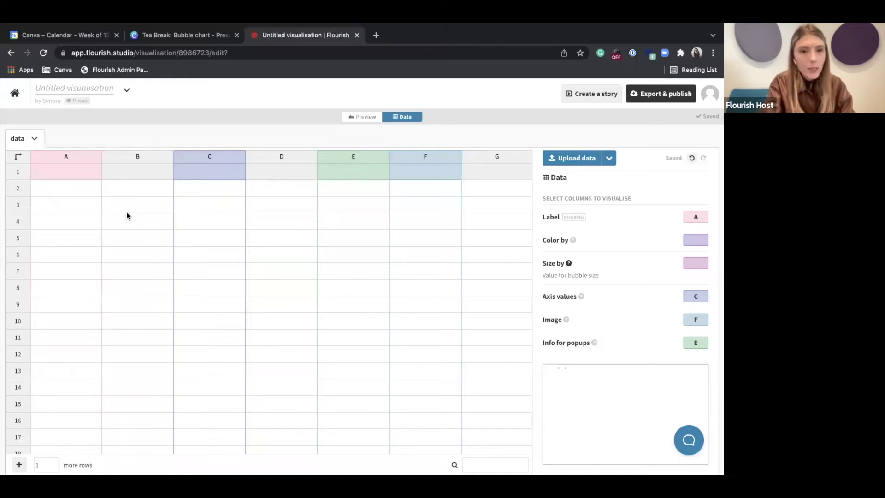
{"action": "left_click", "coordinate": [68, 173]}
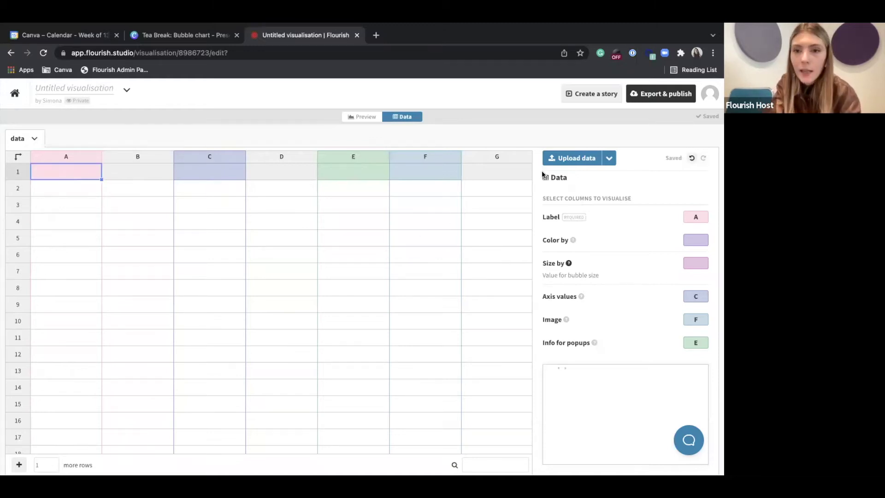
Import the Costliest-disasters file into the empty data sheet and proceed to the column selection.
{"action": "left_click", "coordinate": [576, 158]}
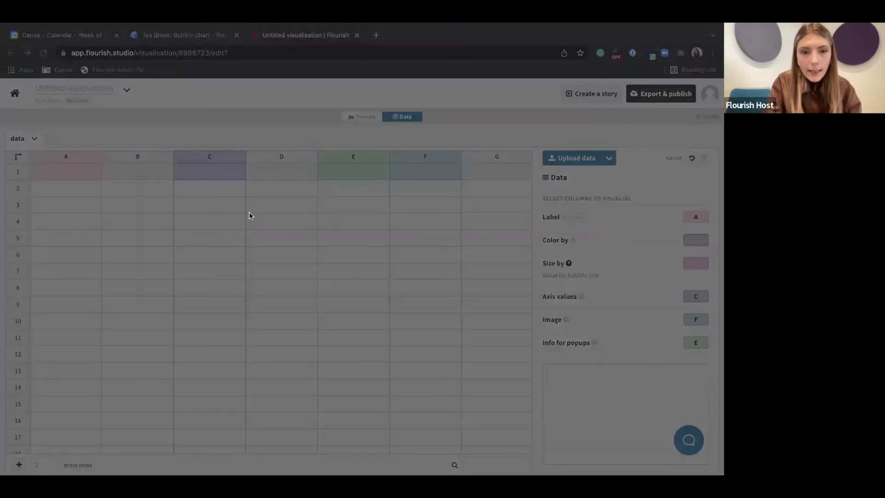
{"action": "left_click", "coordinate": [535, 360]}
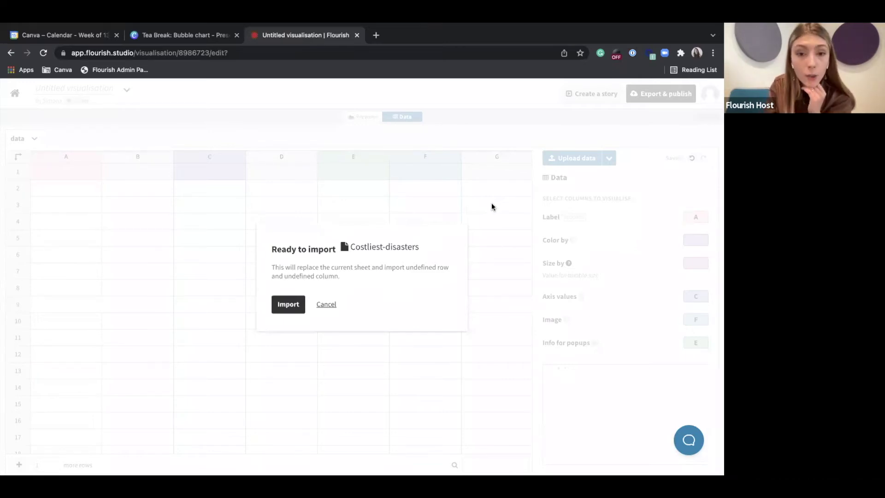
{"action": "left_click", "coordinate": [290, 307]}
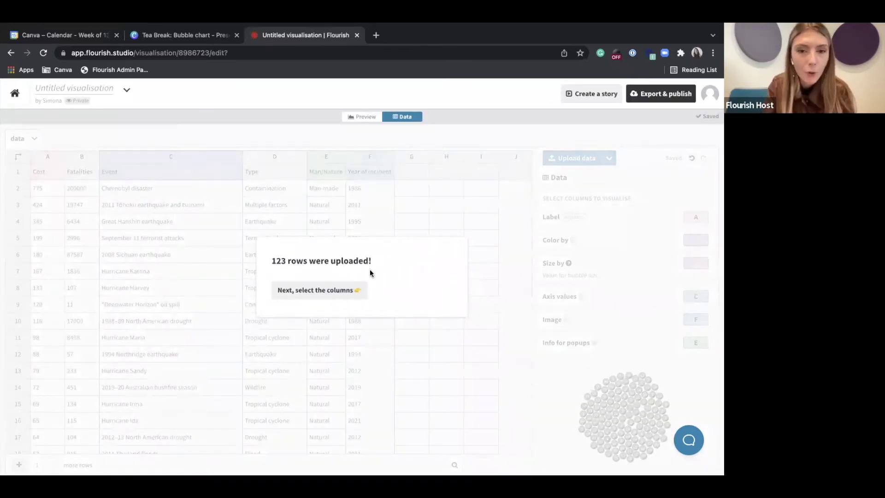
{"action": "left_click", "coordinate": [290, 292]}
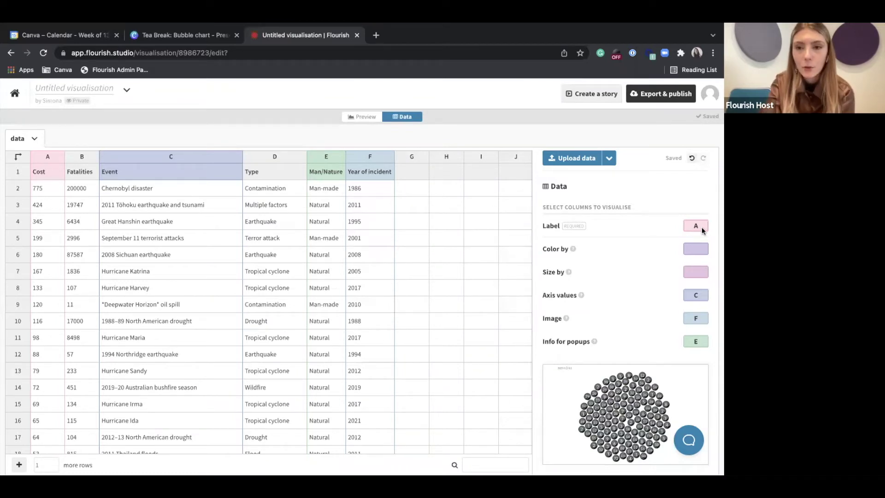
Assign column C (Event) to Label and column E (Man/Nature) to Color by.
{"action": "key", "text": "BackSpace"}
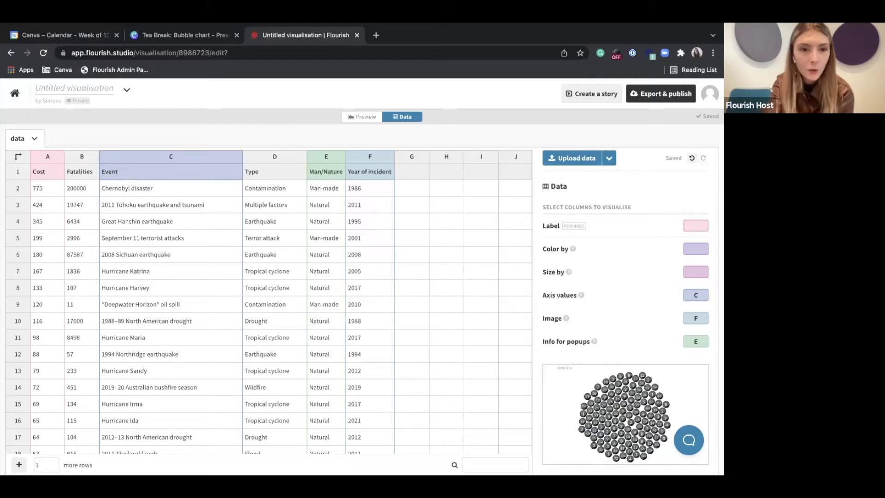
{"action": "type", "text": "C"}
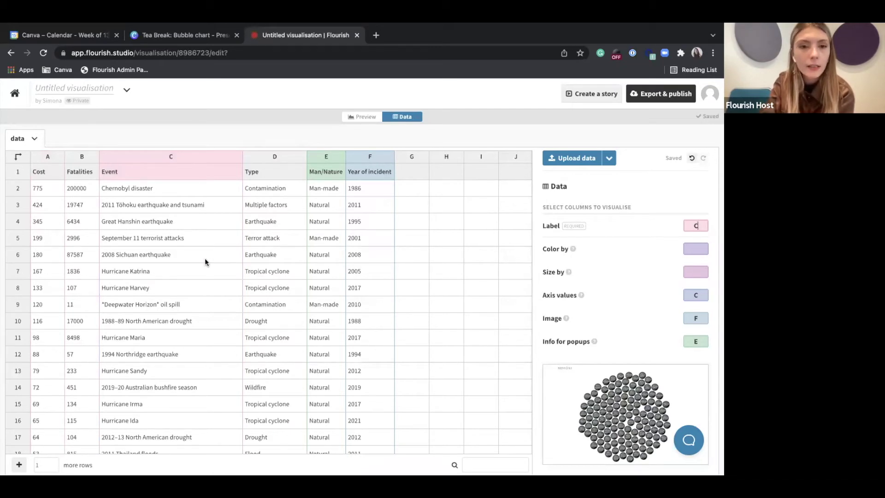
{"action": "left_click", "coordinate": [700, 249]}
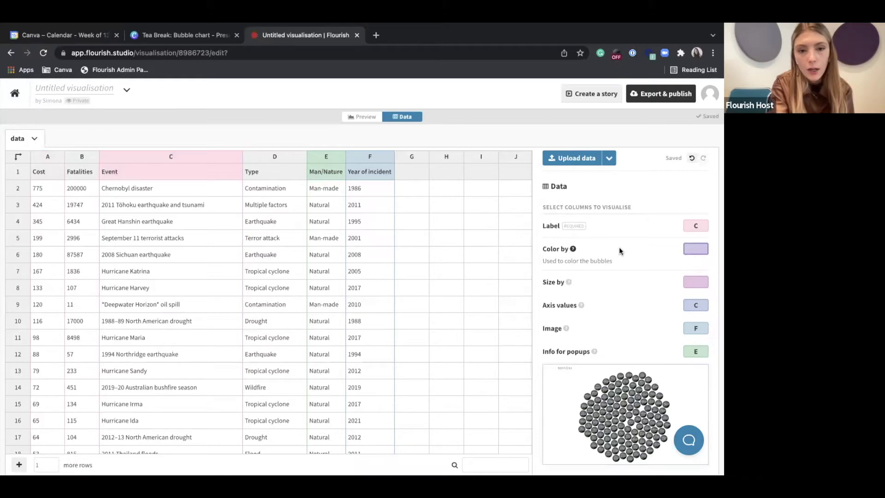
{"action": "type", "text": "E"}
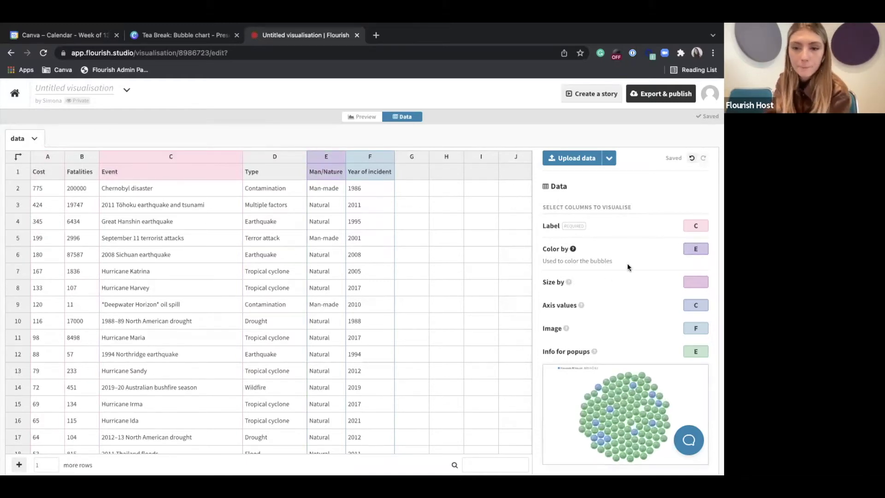
Assign column A (Cost) to Size by and column F (Year of incident) to Axis values.
{"action": "left_click", "coordinate": [696, 282]}
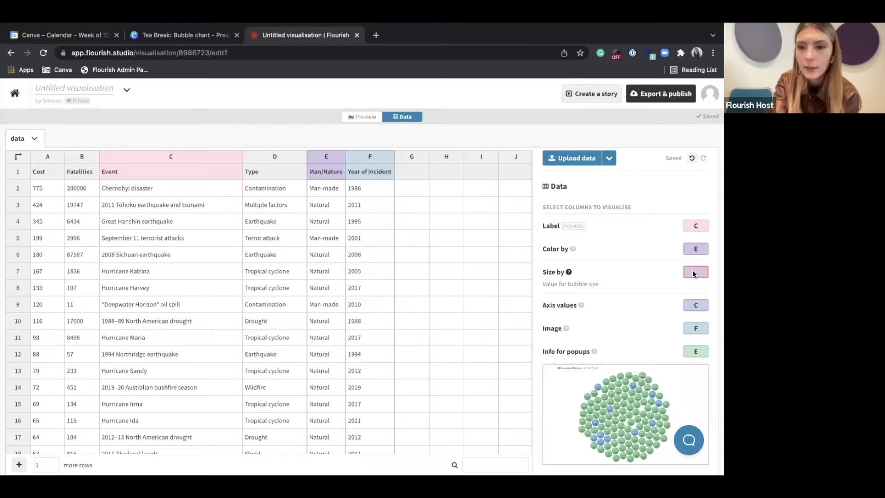
{"action": "type", "text": "A"}
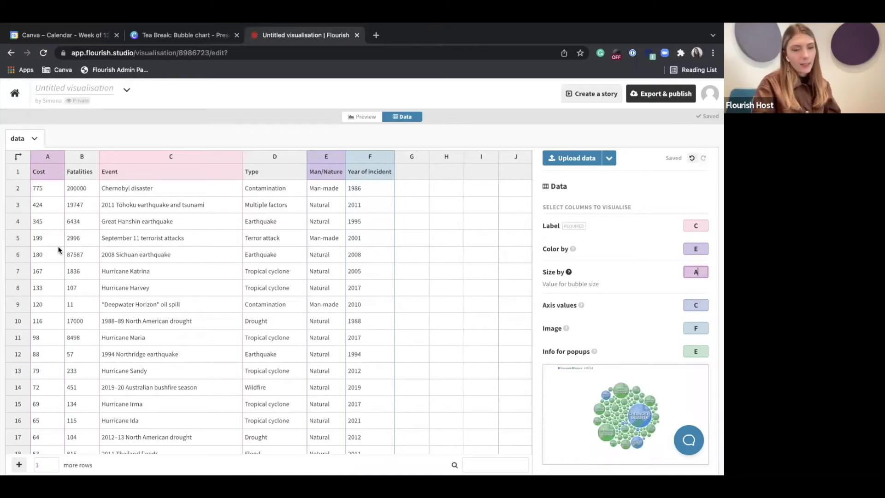
{"action": "scroll", "coordinate": [689, 297], "scroll_direction": "down", "scroll_amount": 1}
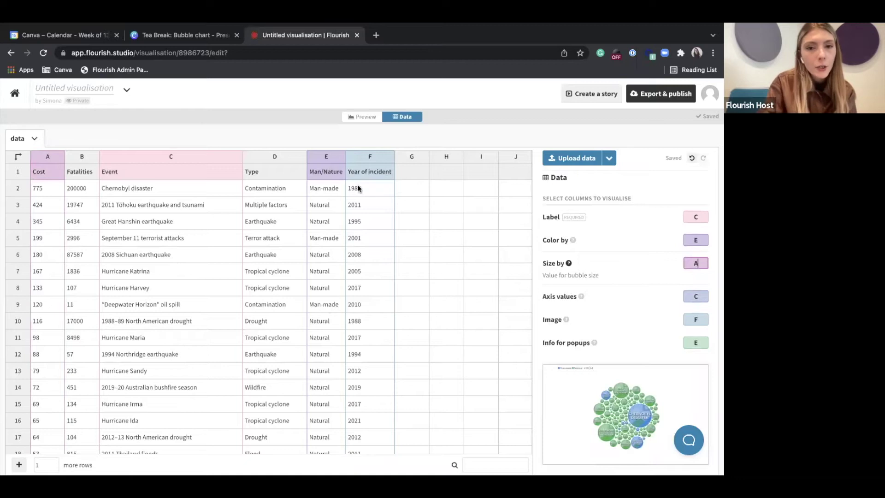
{"action": "left_click", "coordinate": [696, 300]}
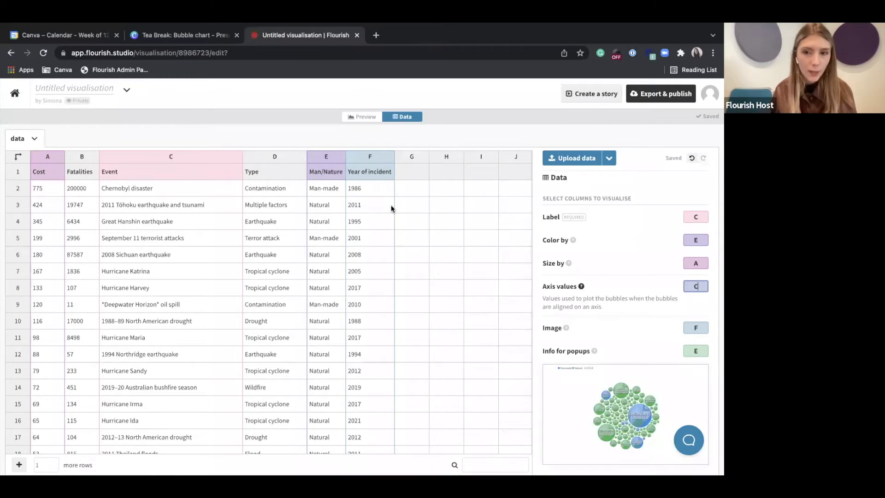
{"action": "key", "text": "BackSpace"}
{"action": "type", "text": "F"}
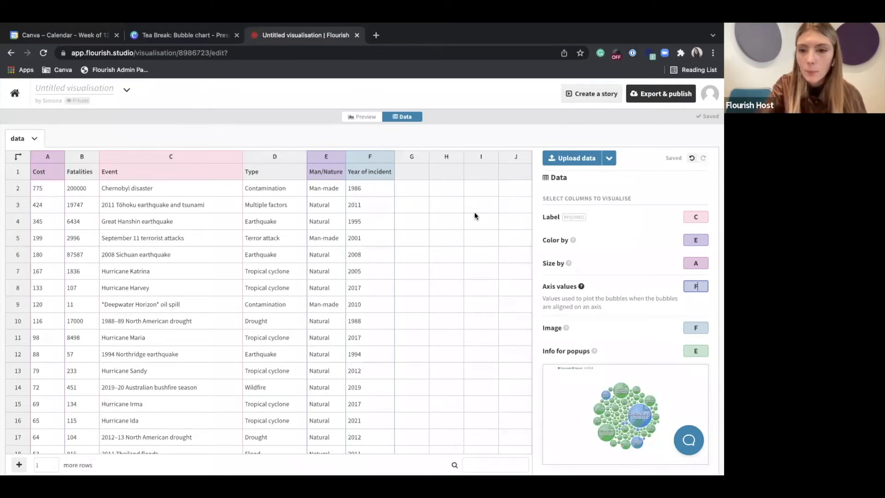
{"action": "key", "text": "Return"}
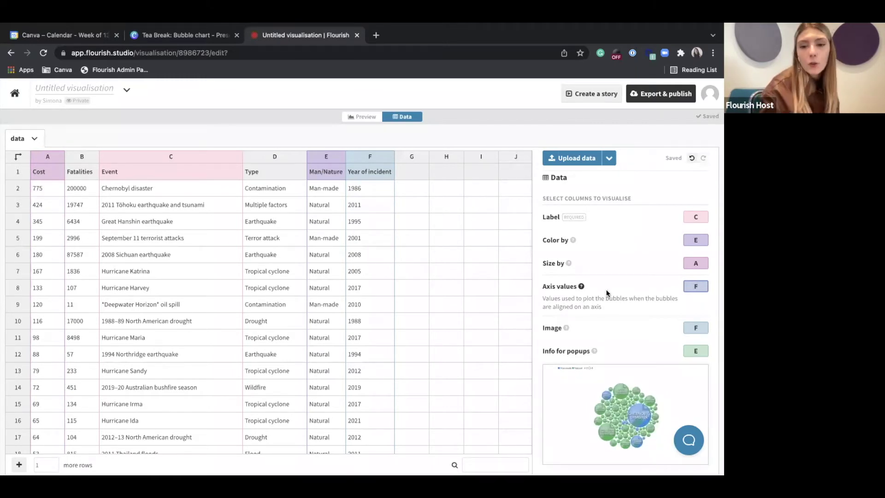
Clear the Image column binding and assign column B (Fatalities) to Info for popups.
{"action": "scroll", "coordinate": [607, 292], "scroll_direction": "down", "scroll_amount": 1}
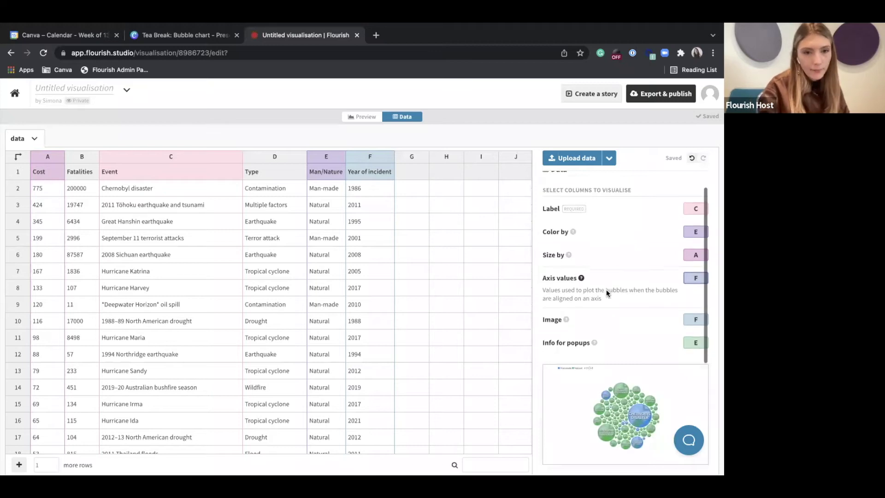
{"action": "left_click", "coordinate": [704, 319]}
{"action": "type", "text": "F"}
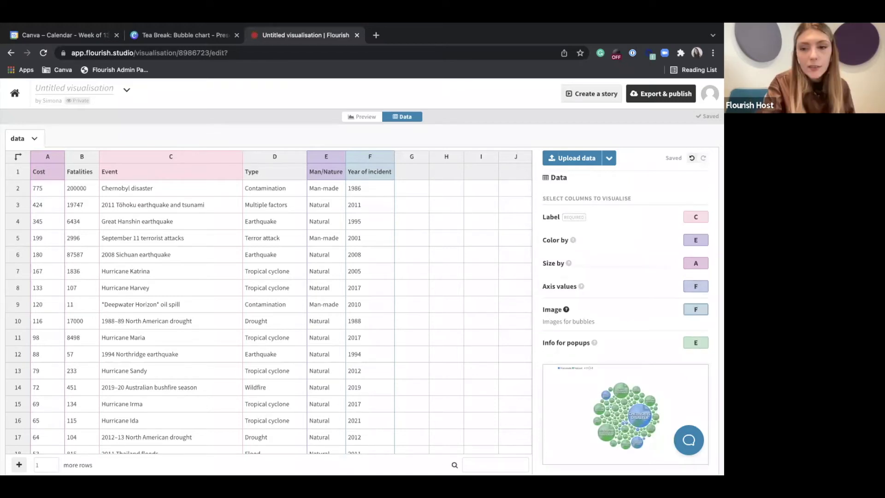
{"action": "key", "text": "BackSpace"}
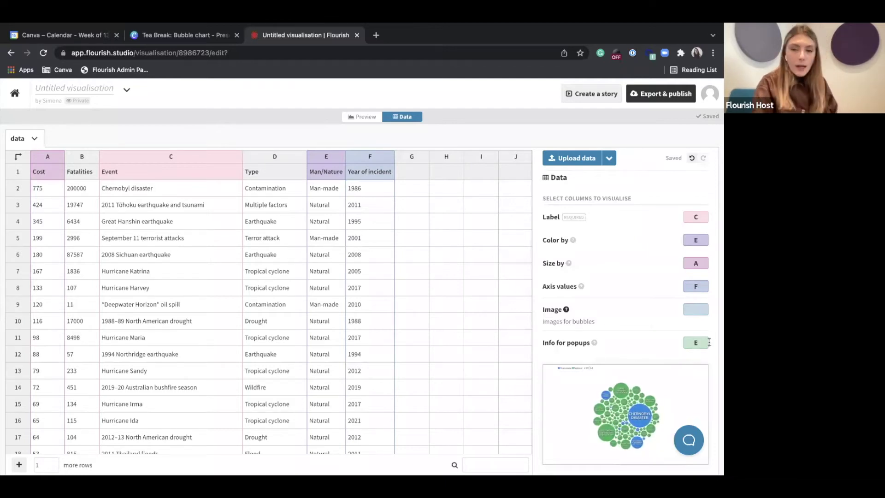
{"action": "left_click", "coordinate": [599, 342]}
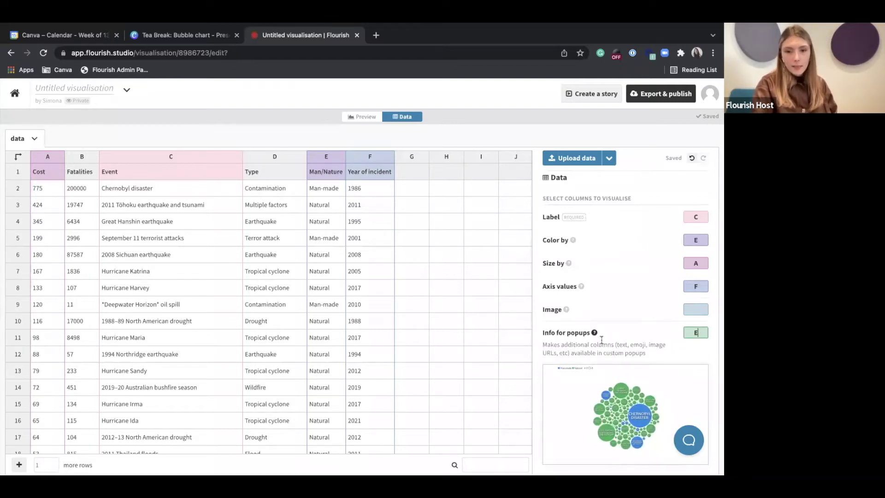
{"action": "scroll", "coordinate": [601, 341], "scroll_direction": "down", "scroll_amount": 1}
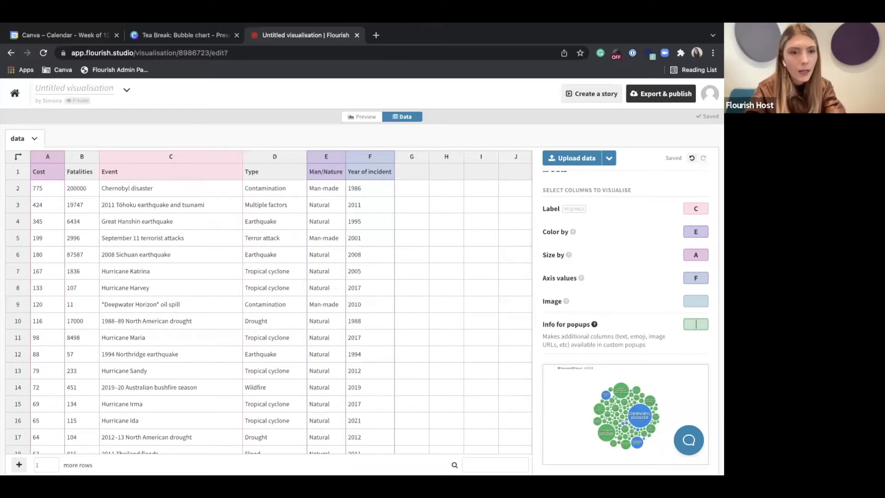
{"action": "left_click", "coordinate": [694, 324]}
{"action": "type", "text": "B"}
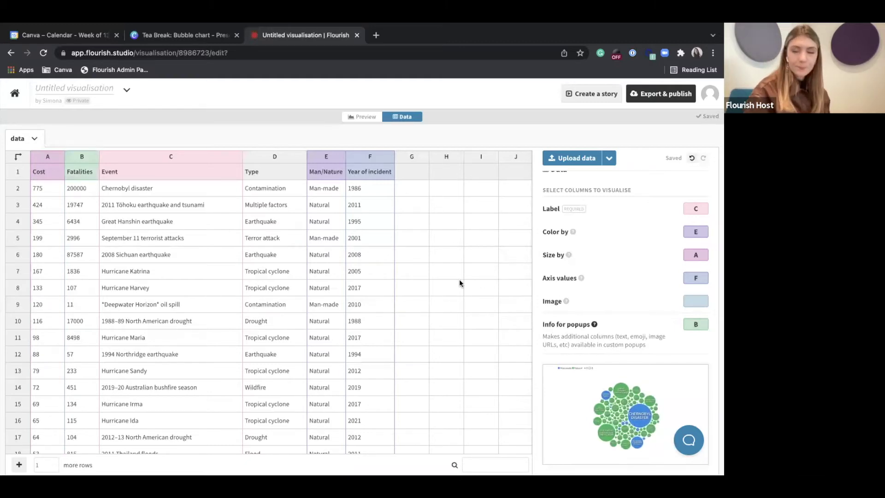
Preview the chart, set the alignment of bubbles to Left to right, and inspect the popups of individual bubbles.
{"action": "left_click", "coordinate": [364, 116]}
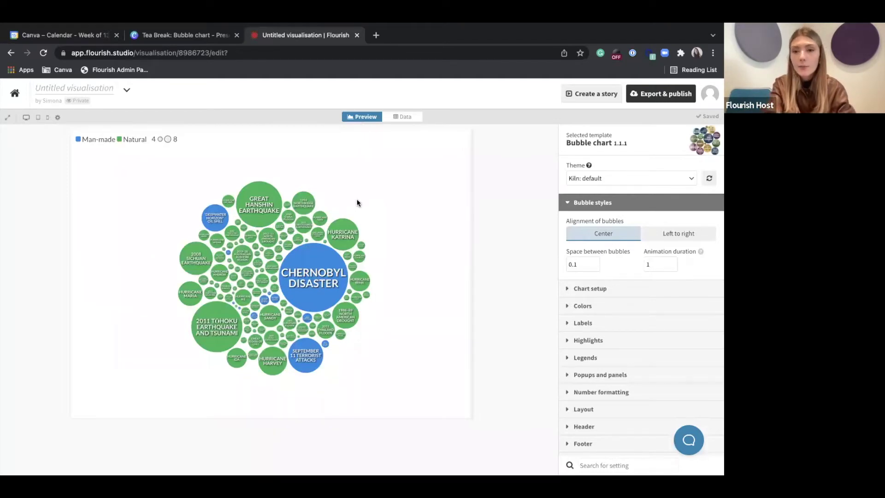
{"action": "left_click", "coordinate": [673, 234]}
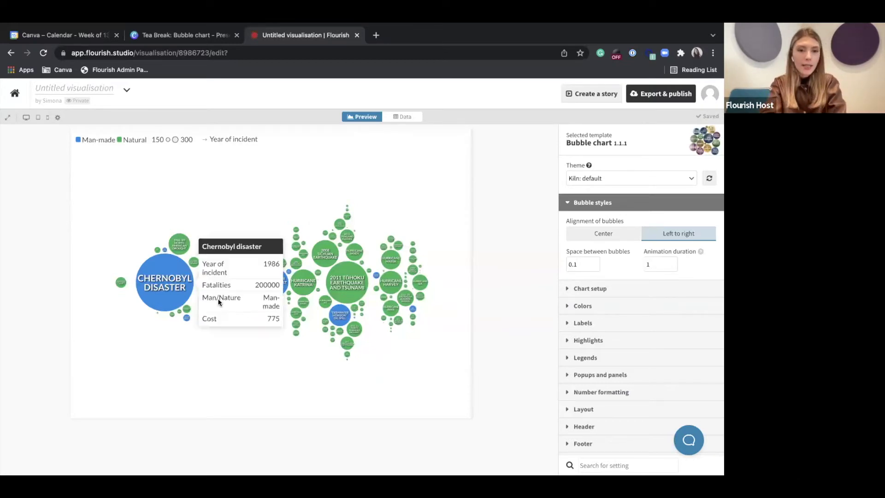
{"action": "mouse_move", "coordinate": [266, 289]}
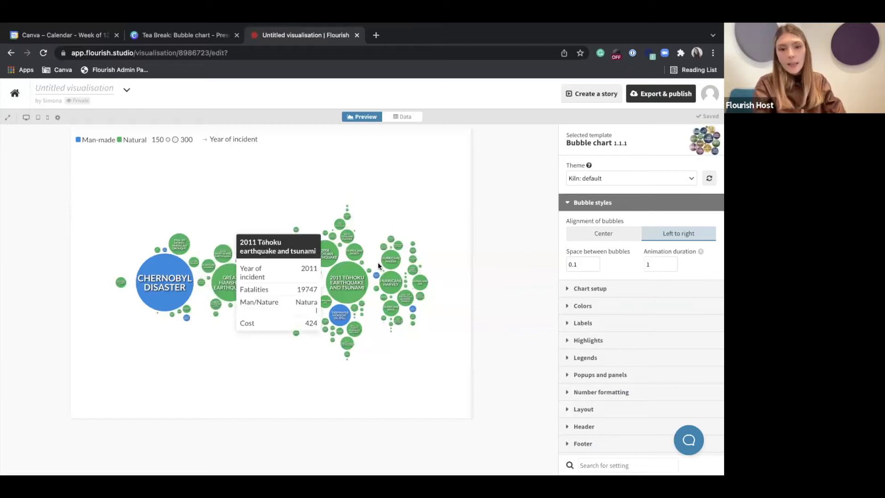
{"action": "mouse_move", "coordinate": [408, 297]}
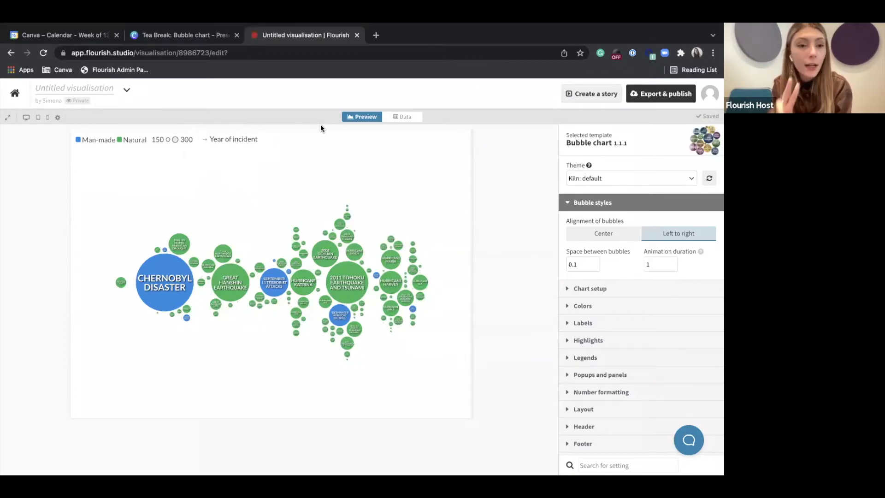
Try coloring the bubbles by column F (Year of incident) and examine the preview's palette and custom color overrides.
{"action": "left_click", "coordinate": [397, 117]}
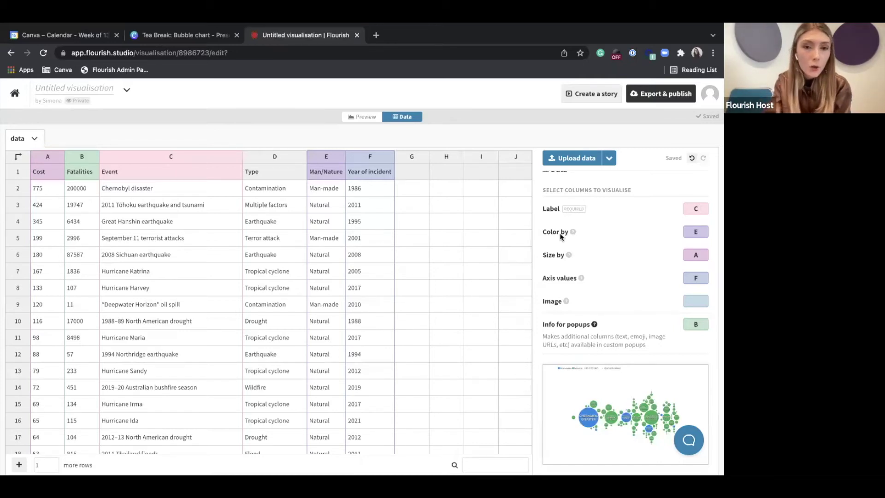
{"action": "left_click", "coordinate": [326, 159]}
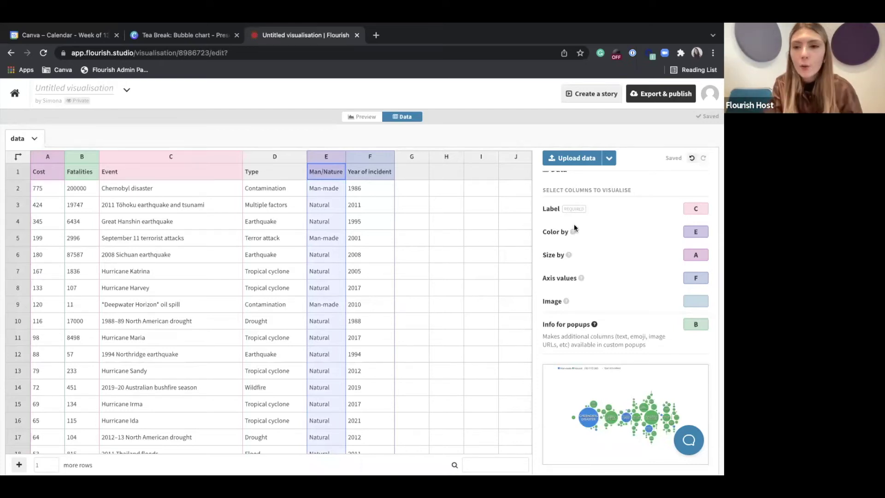
{"action": "left_click", "coordinate": [695, 232]}
{"action": "type", "text": "F"}
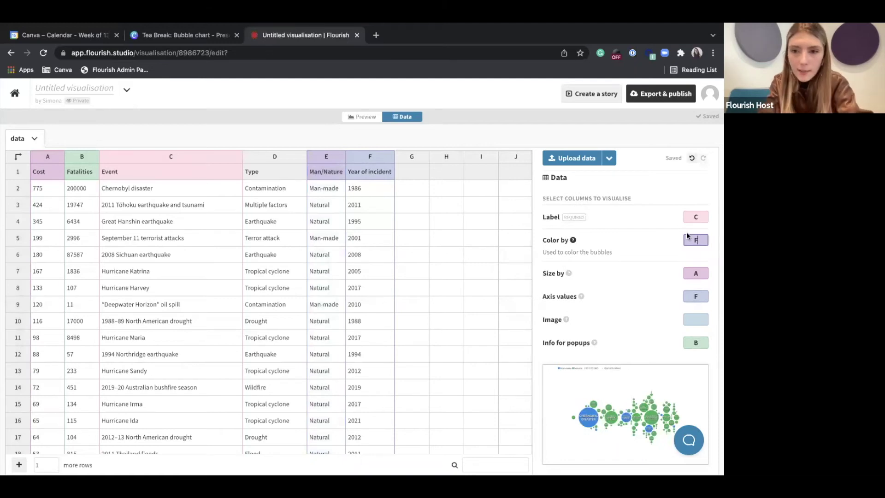
{"action": "left_click", "coordinate": [361, 118]}
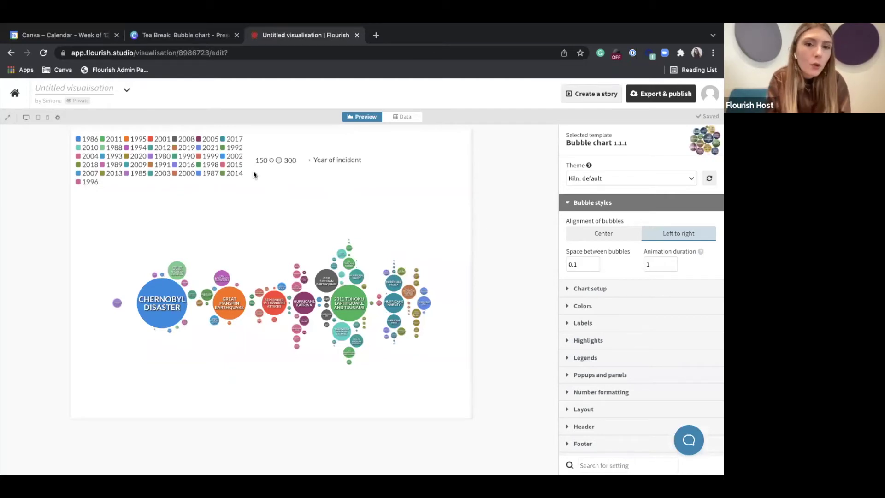
{"action": "left_click", "coordinate": [585, 306]}
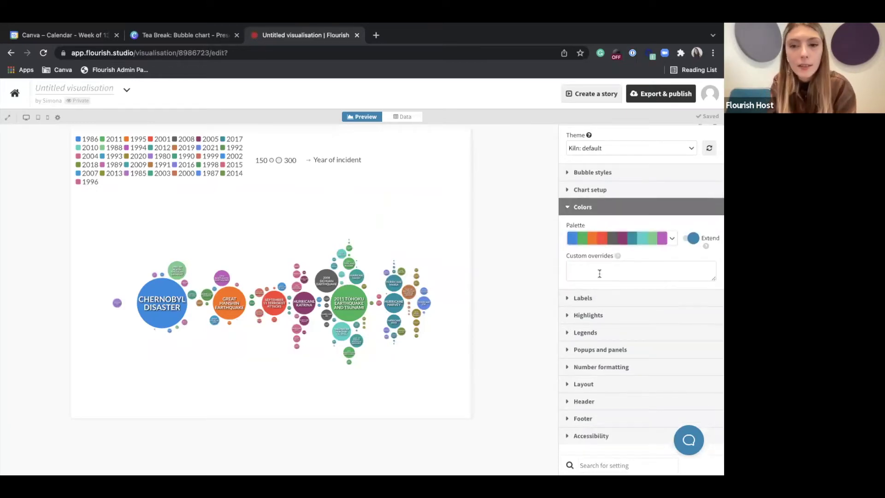
{"action": "left_click", "coordinate": [603, 272]}
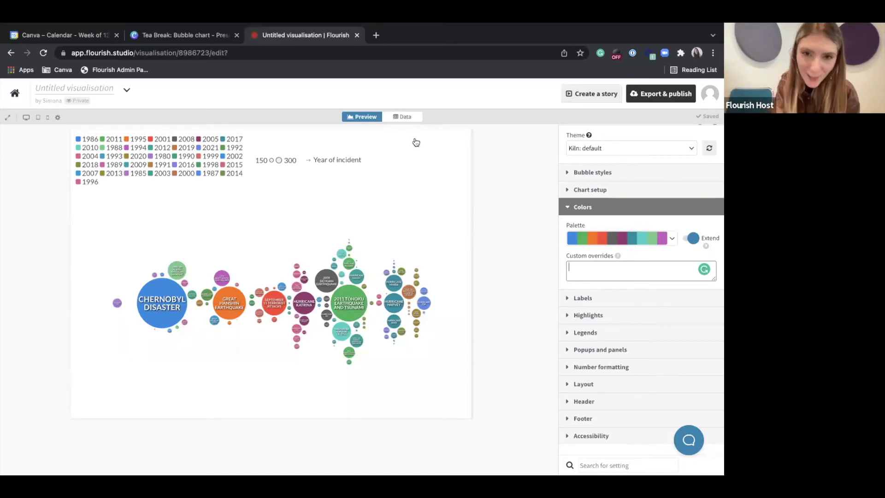
Set Color by back to column E (Man/Nature) and preview the chart.
{"action": "left_click", "coordinate": [408, 116]}
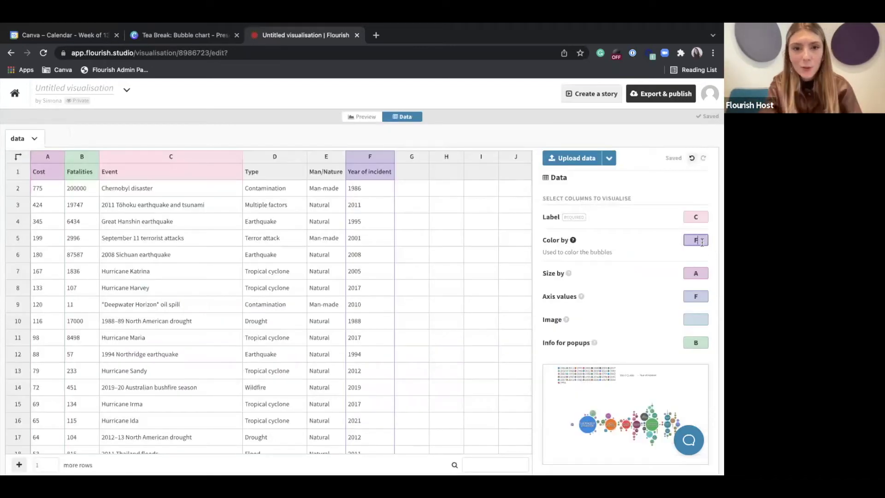
{"action": "left_click", "coordinate": [702, 243]}
{"action": "key", "text": "BackSpace"}
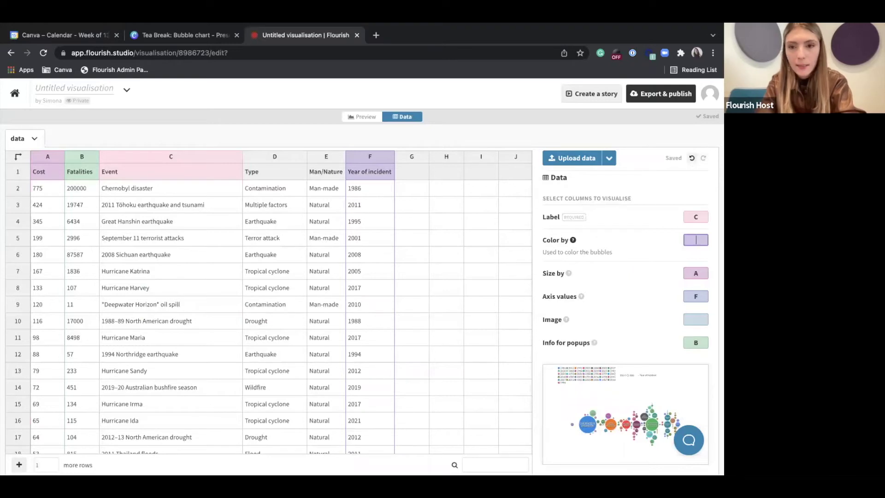
{"action": "type", "text": "E"}
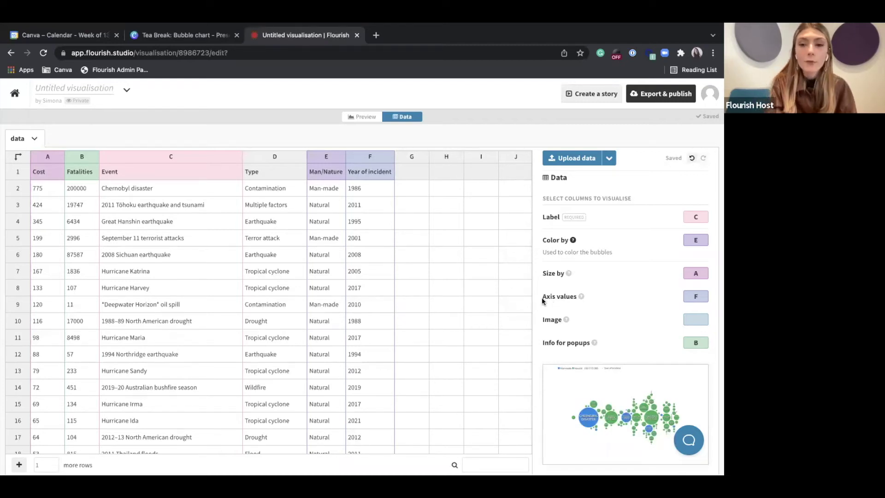
{"action": "left_click", "coordinate": [371, 156]}
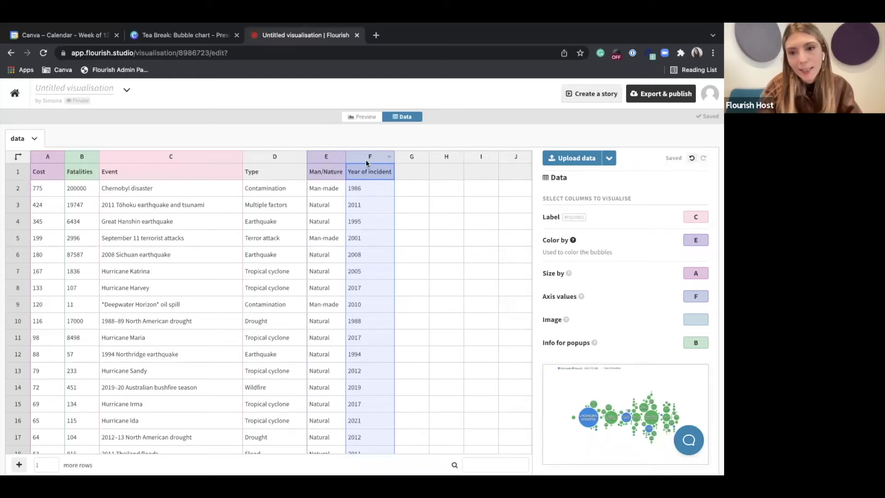
{"action": "left_click", "coordinate": [347, 116]}
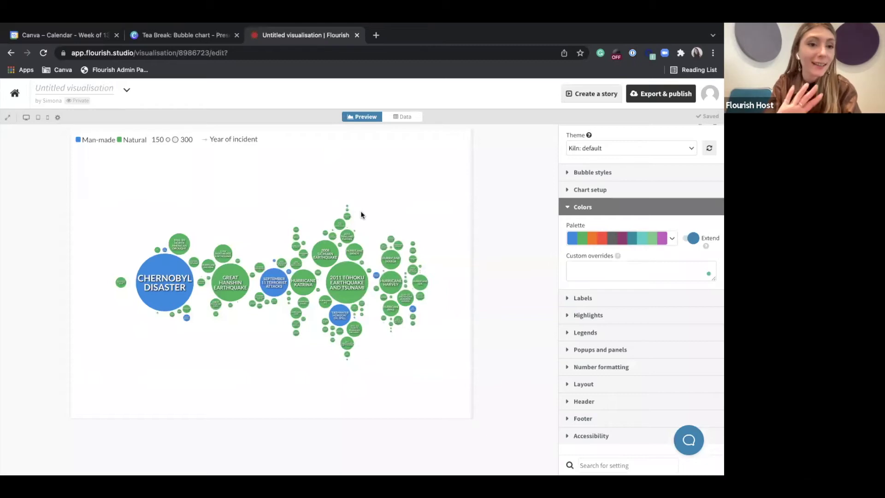
{"action": "scroll", "coordinate": [562, 227], "scroll_direction": "up", "scroll_amount": 1}
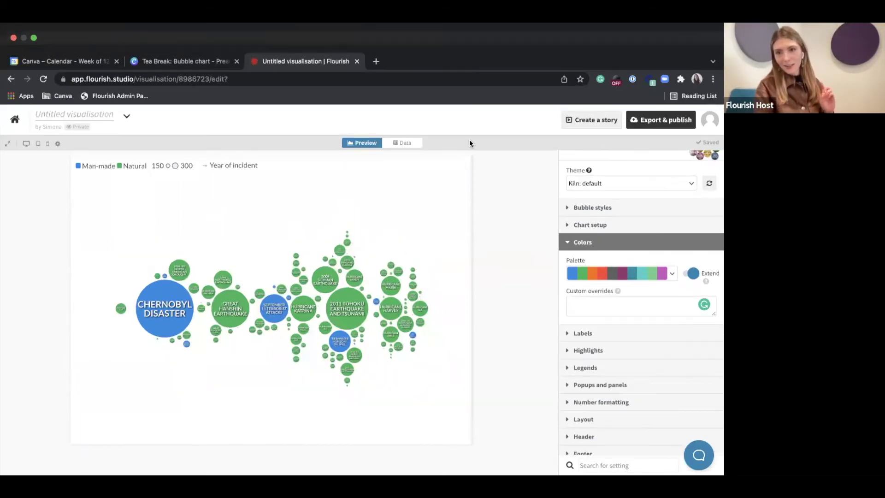
{"action": "mouse_move", "coordinate": [408, 330]}
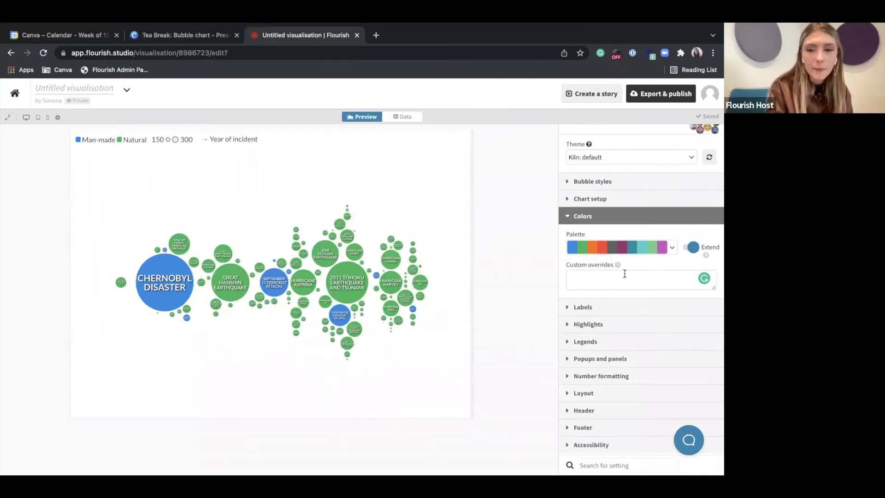
{"action": "mouse_move", "coordinate": [618, 266]}
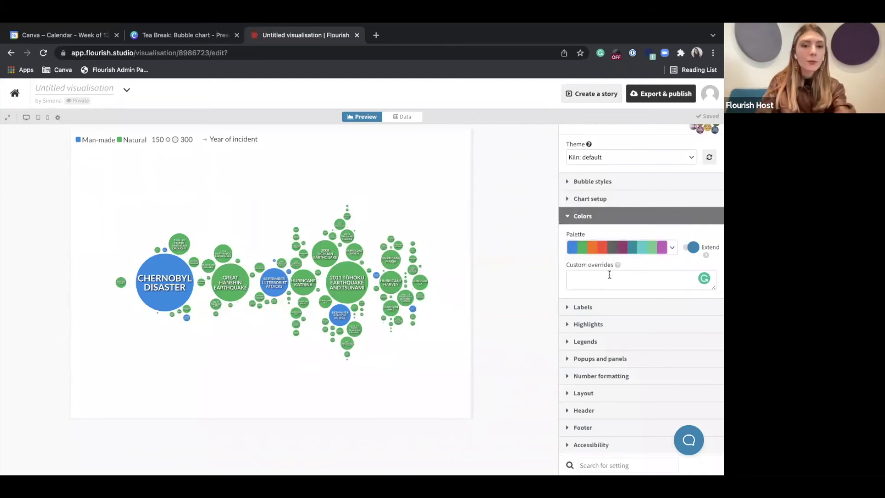
Try to color a single bubble by copying its event name into the custom color overrides as "Chernobyl disaster : black".
{"action": "left_click", "coordinate": [402, 118]}
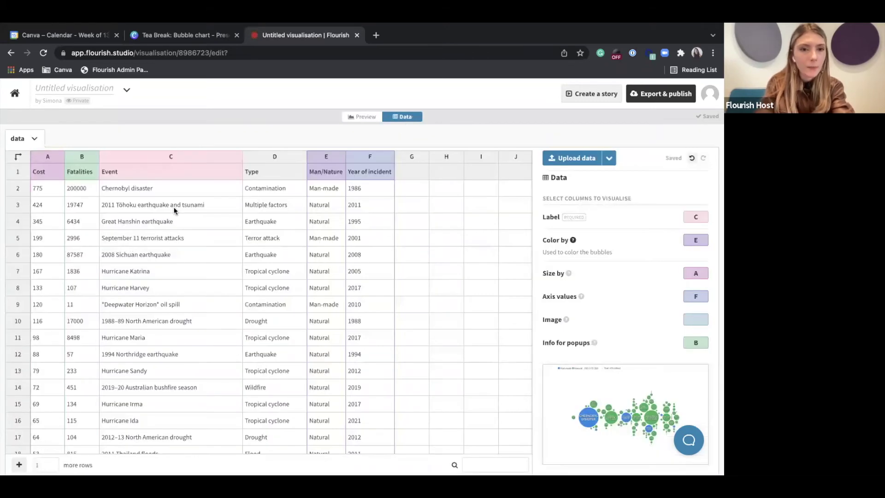
{"action": "left_click", "coordinate": [172, 190]}
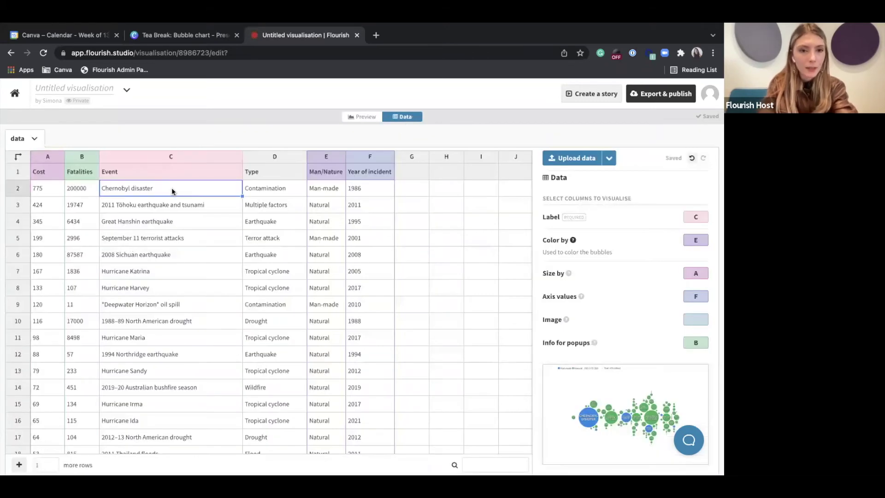
{"action": "left_click", "coordinate": [359, 118]}
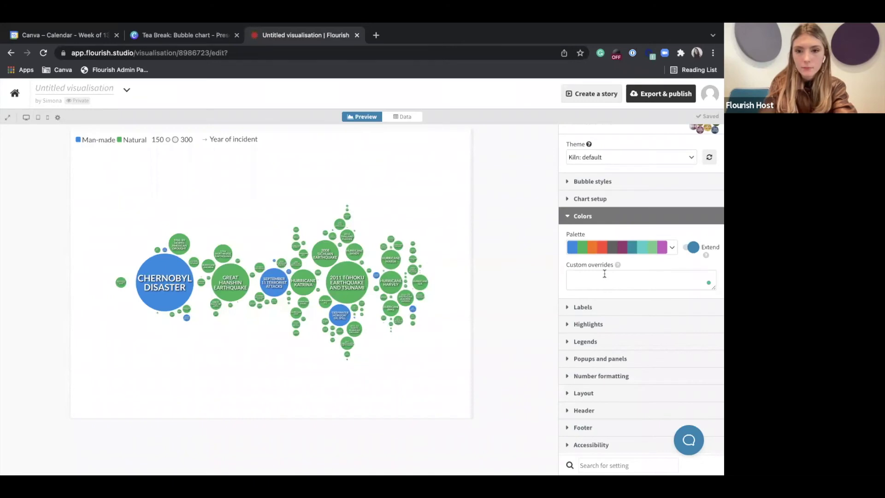
{"action": "type", "text": "Chernobyl disaster"}
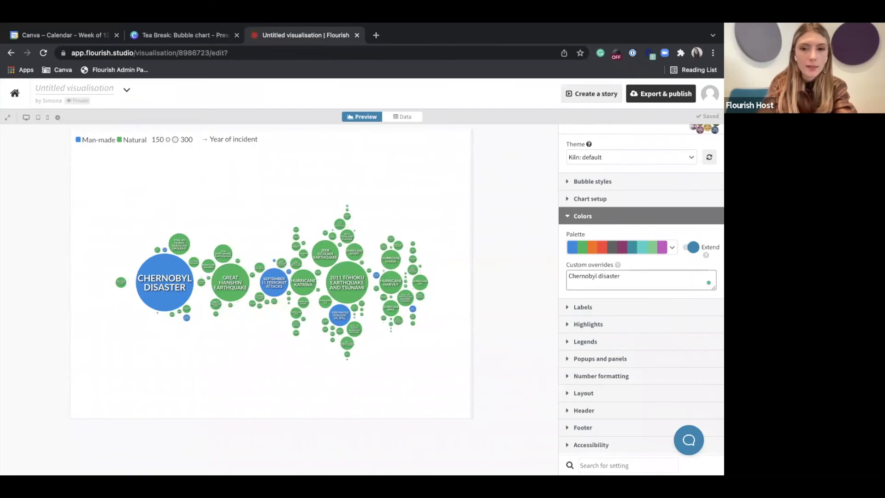
{"action": "type", "text": ": "}
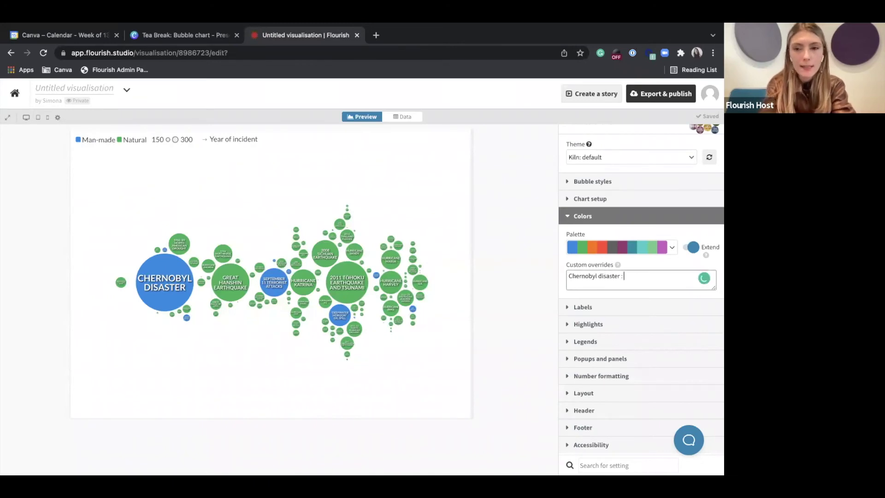
{"action": "type", "text": "black"}
{"action": "left_click", "coordinate": [541, 282]}
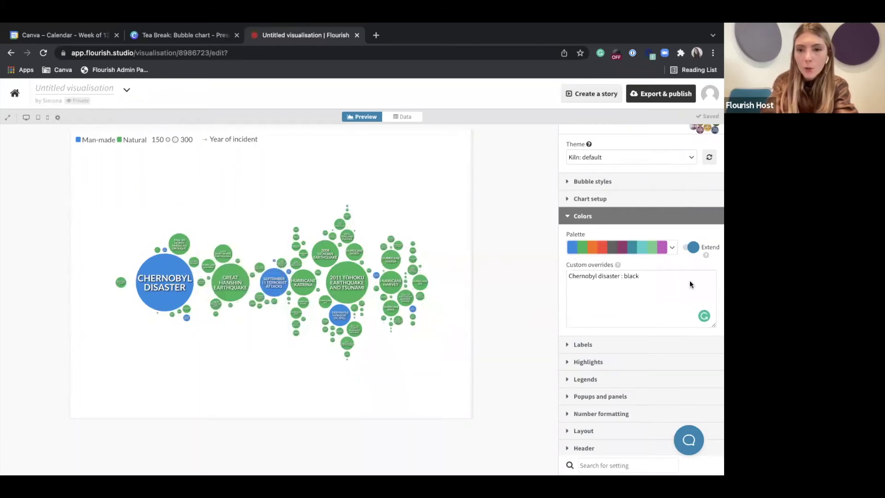
{"action": "left_click", "coordinate": [662, 275]}
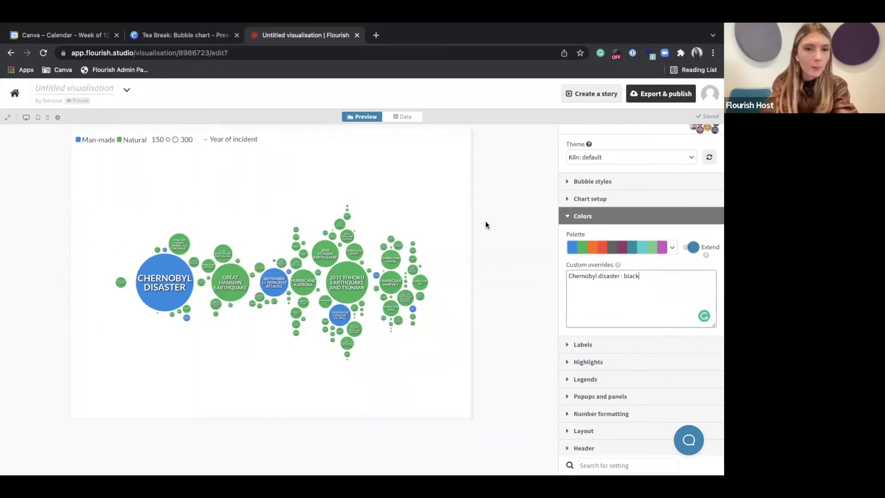
Check the Man/Nature column in the data and replace the custom color override with "Natural :".
{"action": "left_click", "coordinate": [407, 116]}
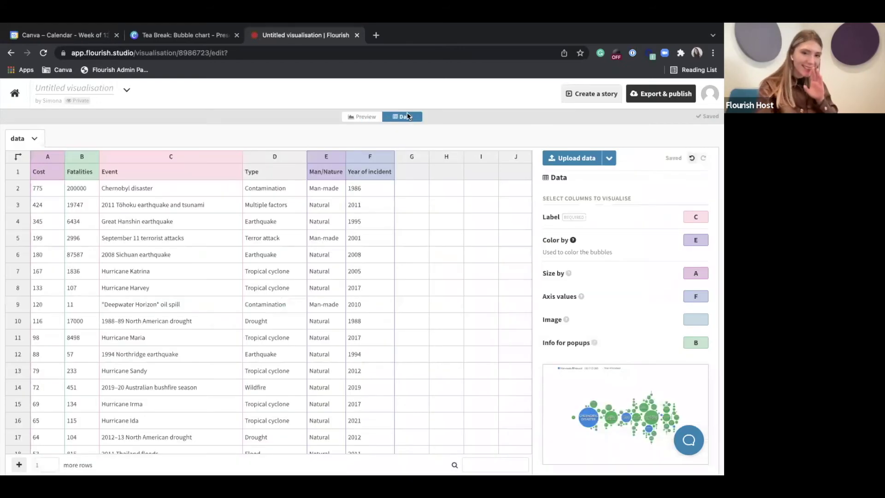
{"action": "left_click", "coordinate": [316, 155]}
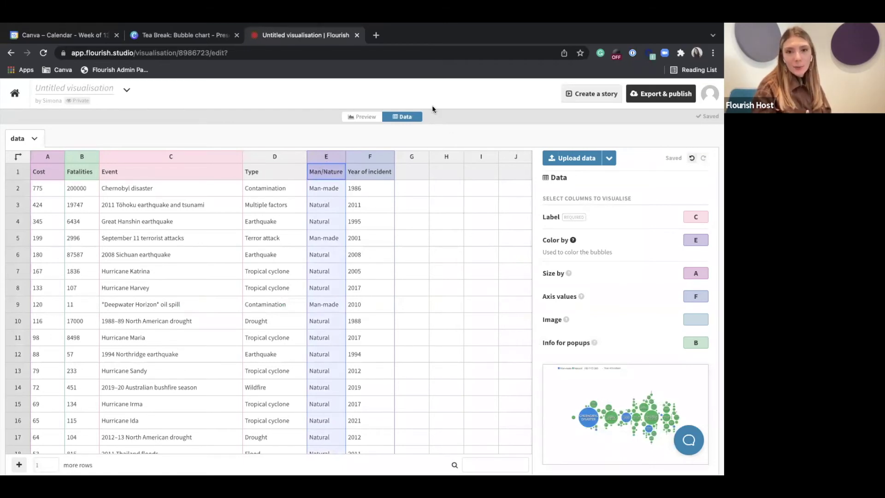
{"action": "left_click", "coordinate": [358, 117]}
{"action": "left_click_drag", "start_coordinate": [640, 275], "coordinate": [534, 276]}
{"action": "type", "text": "Natural :"}
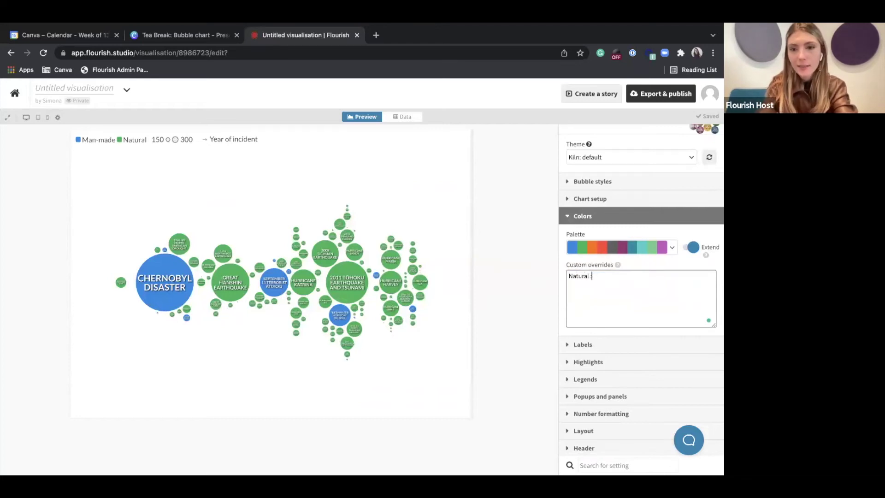
Copy the hex code #94346e from the color palette and apply it as the color of the Natural override.
{"action": "left_click", "coordinate": [653, 255]}
{"action": "left_click", "coordinate": [594, 263]}
{"action": "left_click", "coordinate": [605, 314]}
{"action": "triple_click", "coordinate": [605, 313]}
{"action": "key", "text": "ctrl+c"}
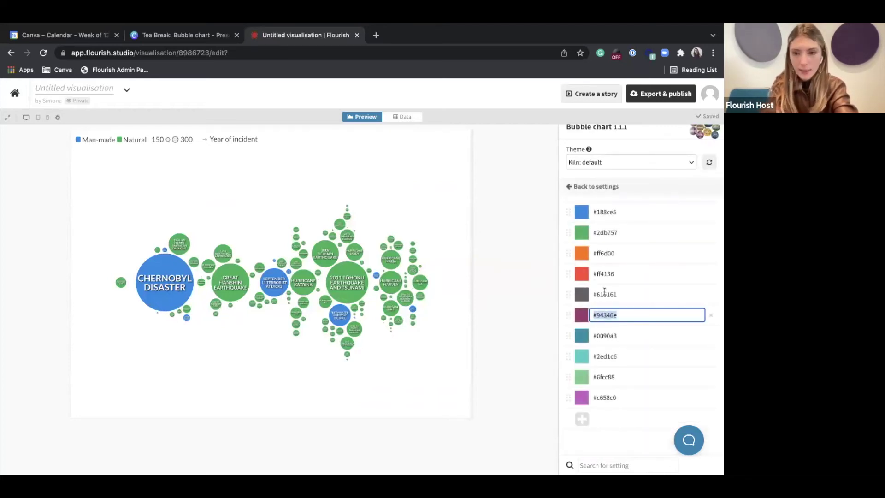
{"action": "left_click", "coordinate": [595, 186]}
{"action": "left_click", "coordinate": [611, 284]}
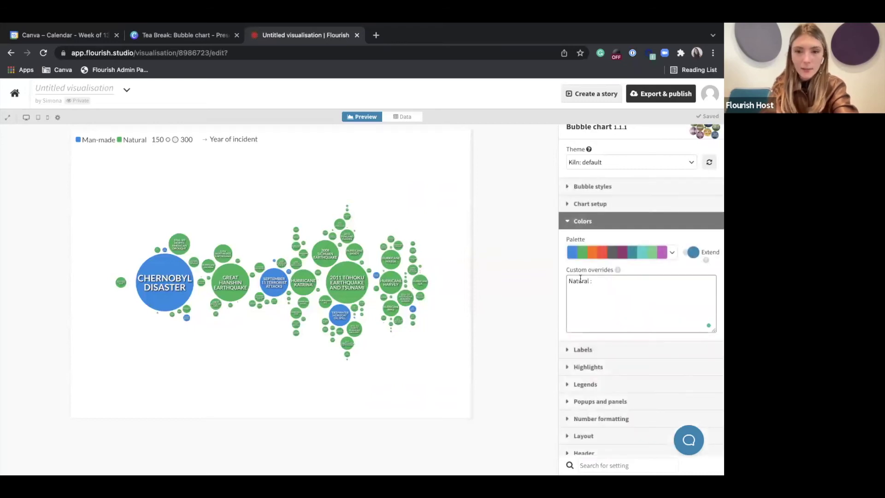
{"action": "key", "text": "ctrl+v"}
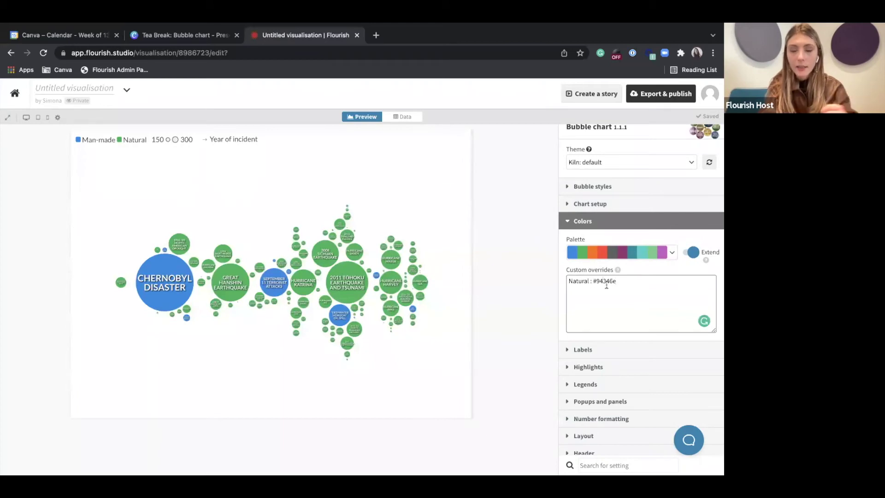
{"action": "left_click", "coordinate": [529, 283]}
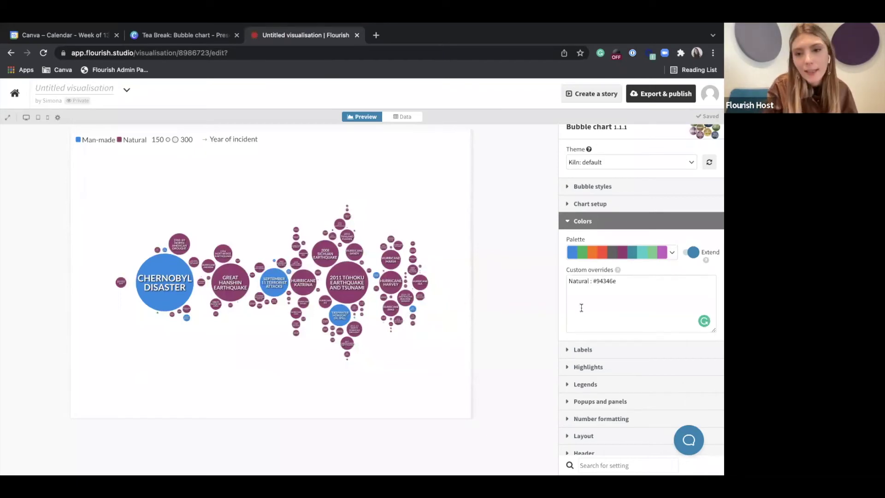
Add a second custom color override reading "Man-made : black" and look over the available palettes.
{"action": "left_click", "coordinate": [632, 298]}
{"action": "key", "text": "Return"}
{"action": "type", "text": "Man-made : "}
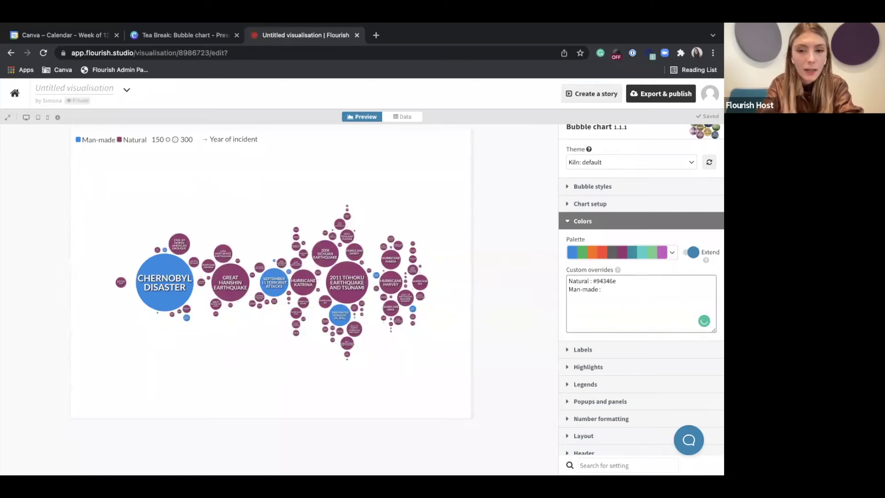
{"action": "type", "text": "black"}
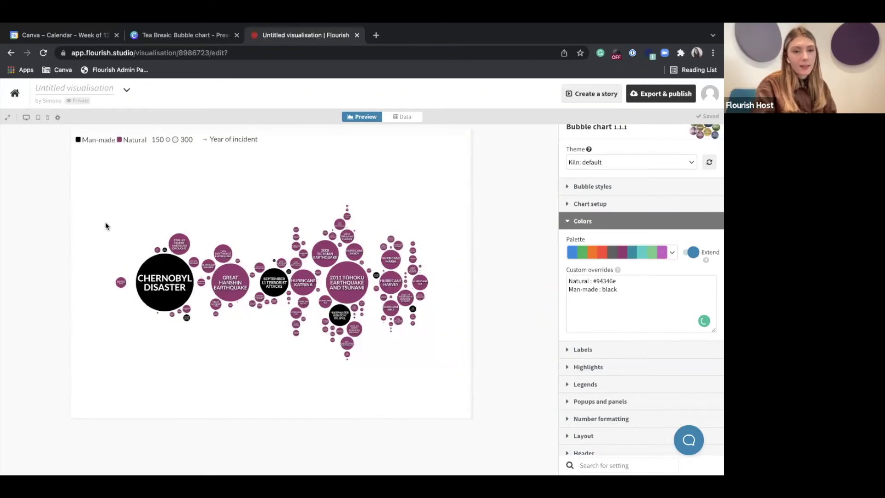
{"action": "mouse_move", "coordinate": [280, 291]}
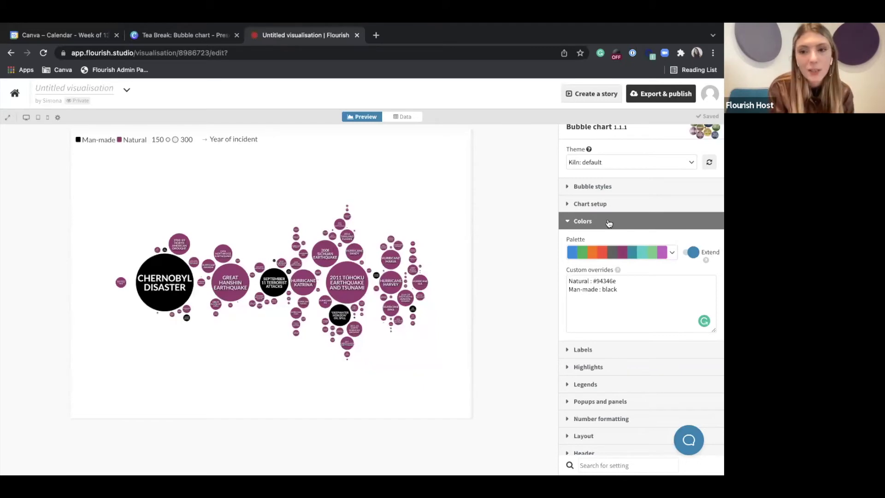
{"action": "left_click", "coordinate": [639, 254]}
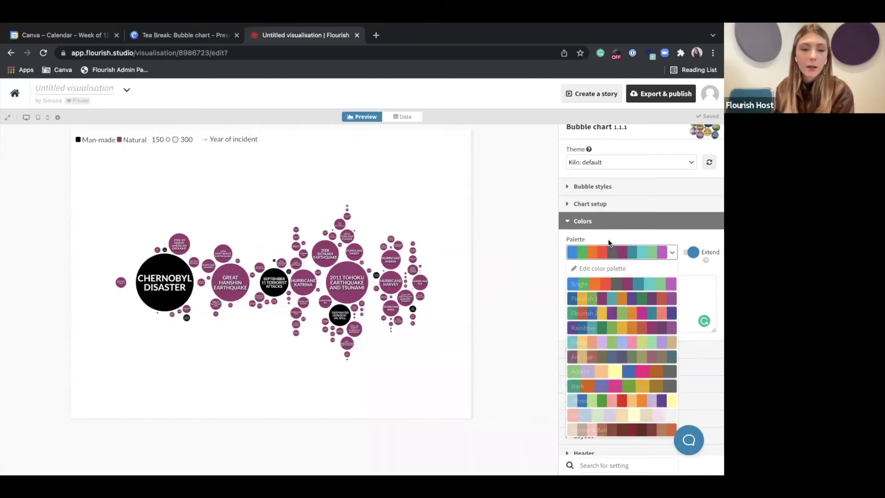
{"action": "left_click", "coordinate": [587, 222]}
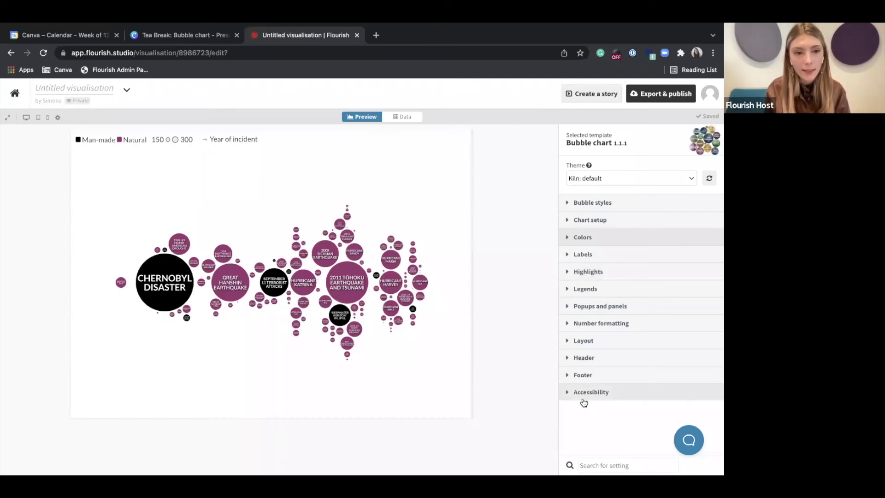
Try the Italic style on the bubble labels and return them to Normal.
{"action": "left_click", "coordinate": [616, 256]}
{"action": "scroll", "coordinate": [606, 310], "scroll_direction": "down", "scroll_amount": 1}
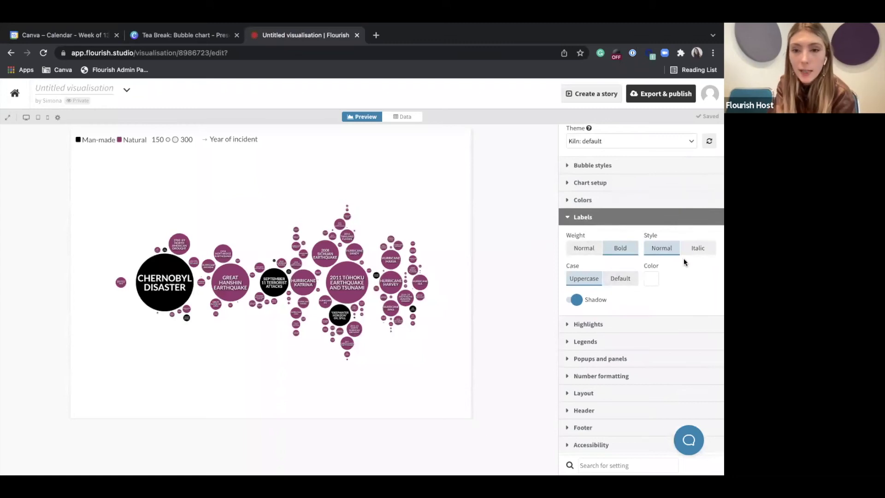
{"action": "left_click", "coordinate": [701, 244]}
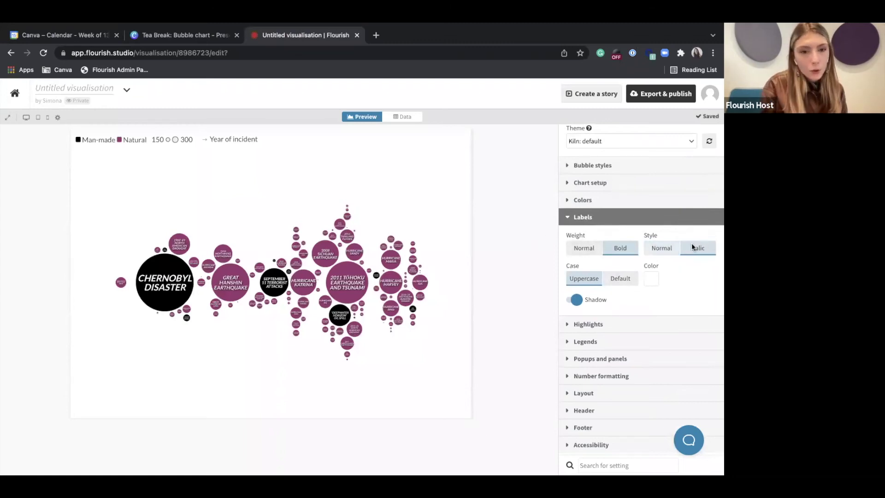
{"action": "left_click", "coordinate": [668, 249]}
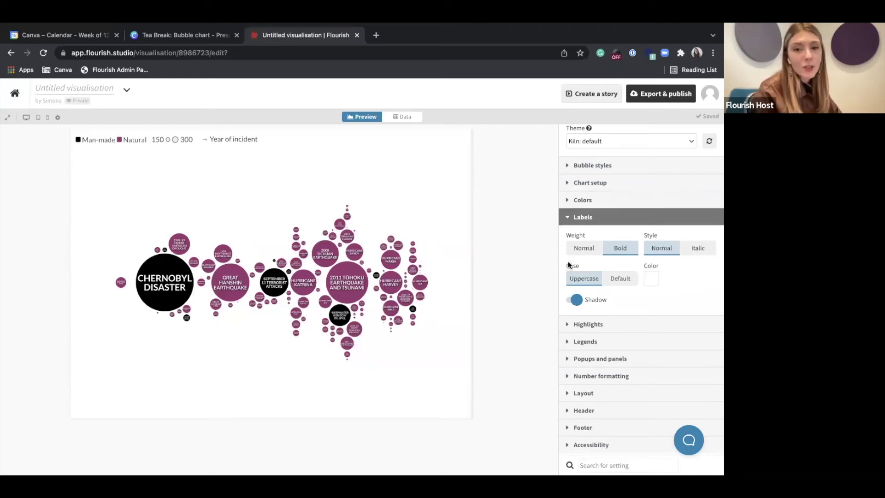
Try the Default case and no shadow on the bubble labels, restoring Uppercase and the shadow.
{"action": "left_click", "coordinate": [611, 280]}
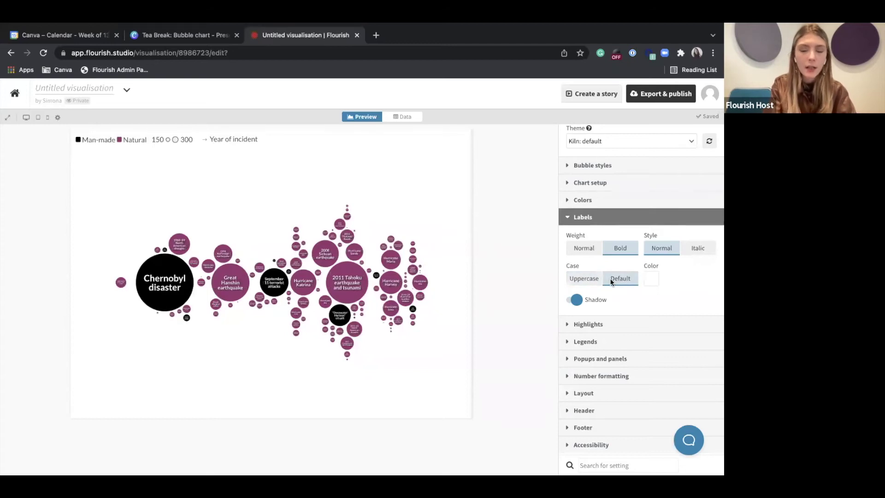
{"action": "mouse_move", "coordinate": [346, 284]}
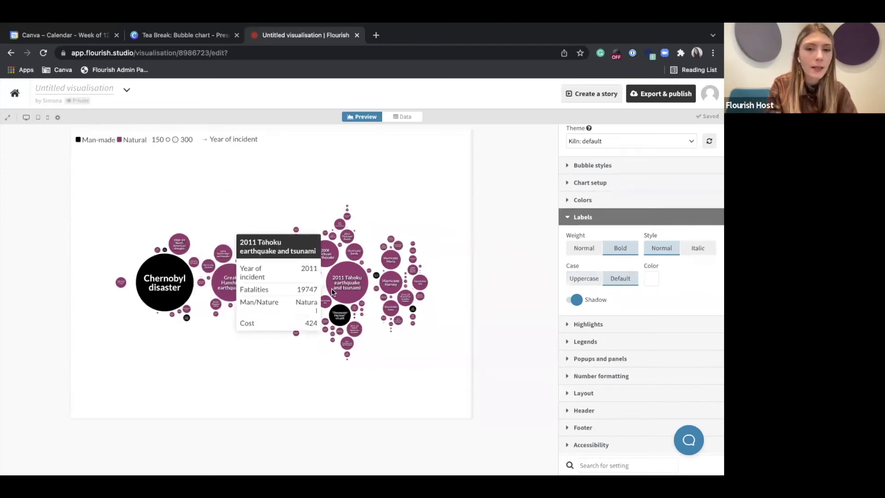
{"action": "left_click", "coordinate": [585, 278]}
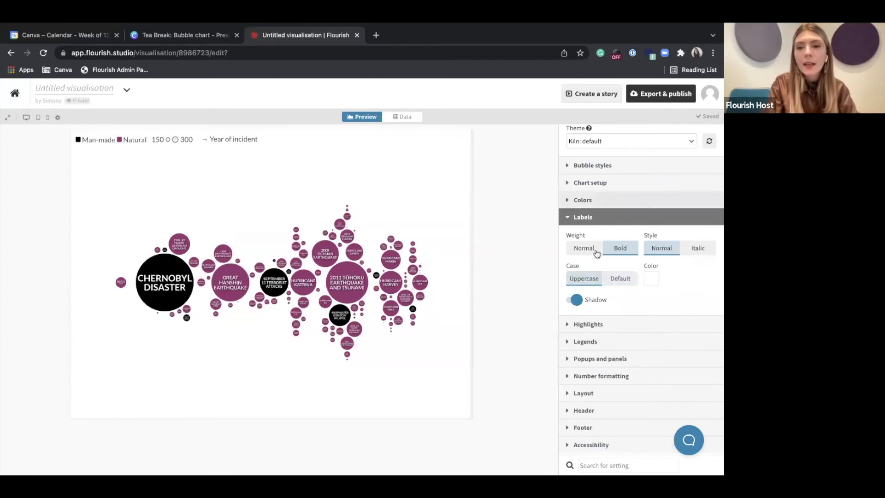
{"action": "left_click", "coordinate": [577, 300]}
{"action": "left_click", "coordinate": [577, 300]}
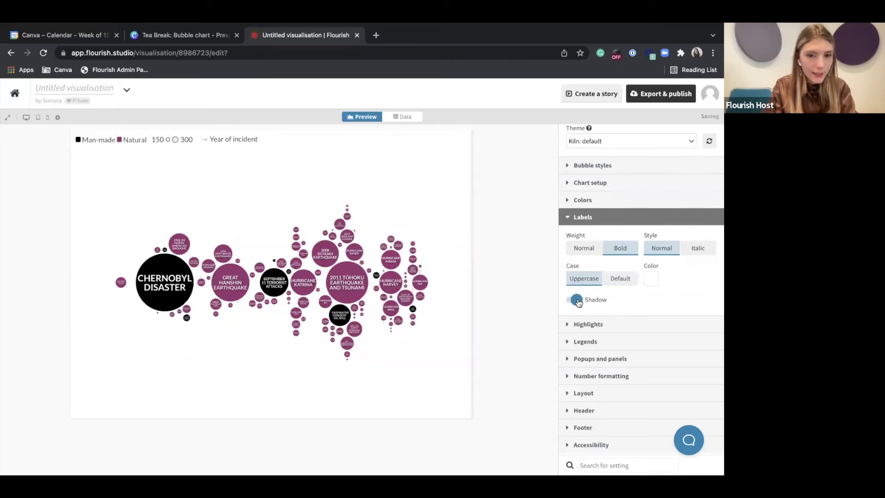
{"action": "left_click", "coordinate": [631, 217]}
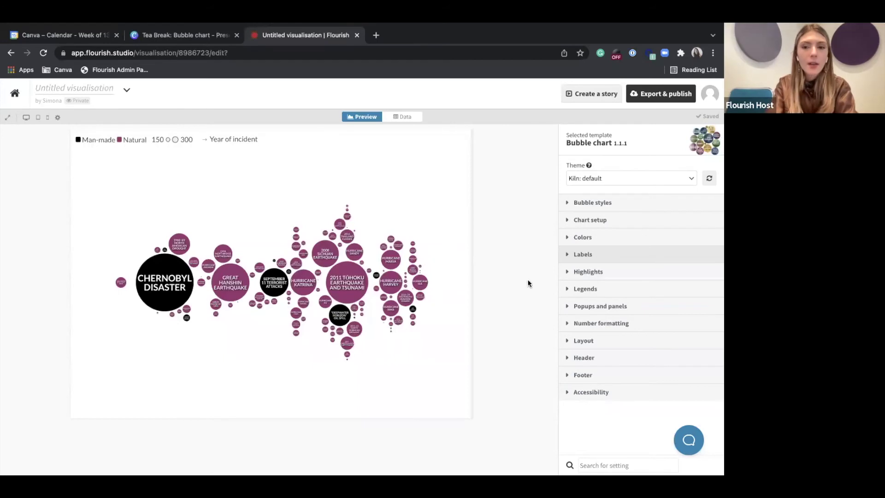
Try the Aspect ratio height mode for the chart with a desktop aspect of 1.
{"action": "left_click", "coordinate": [607, 223]}
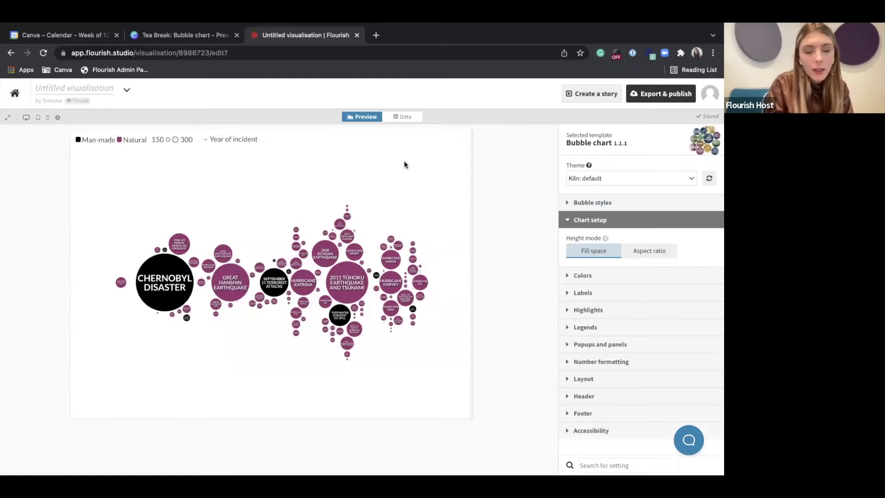
{"action": "left_click", "coordinate": [651, 250]}
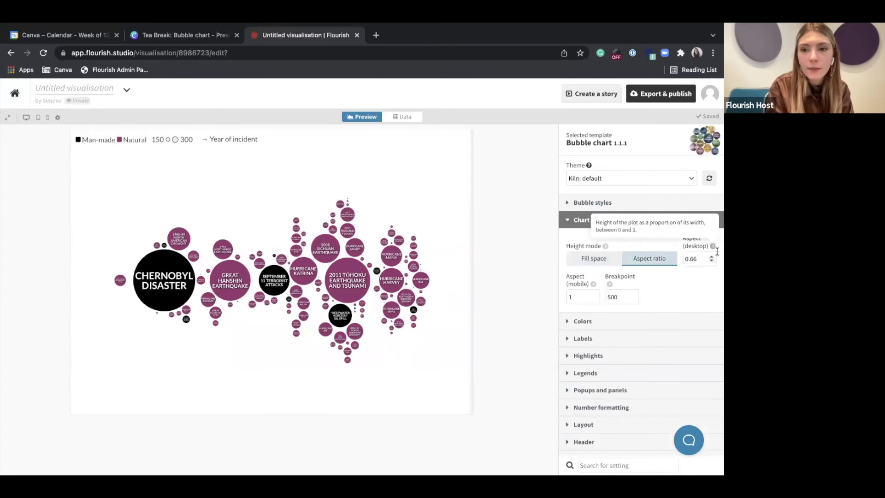
{"action": "left_click", "coordinate": [712, 256]}
{"action": "left_click", "coordinate": [712, 256]}
{"action": "left_click", "coordinate": [712, 256]}
{"action": "left_click", "coordinate": [712, 257]}
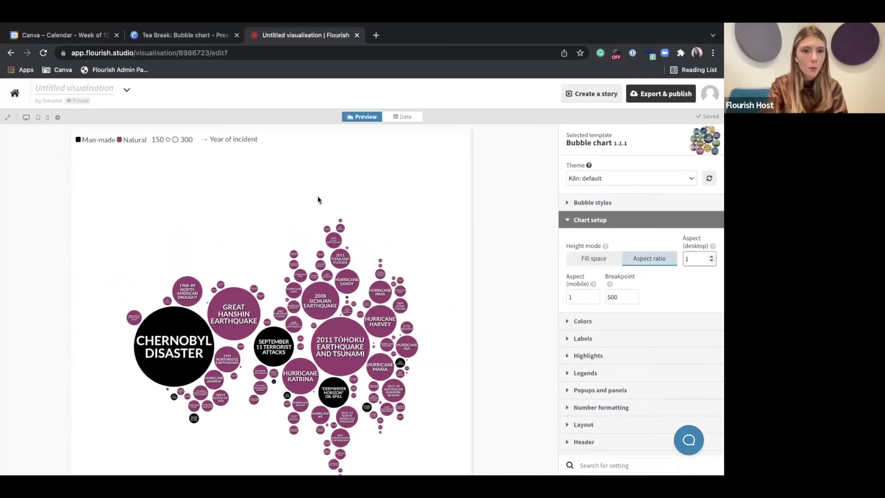
Preview the chart at mobile size and set its height mode back to Fill space.
{"action": "left_click", "coordinate": [47, 118]}
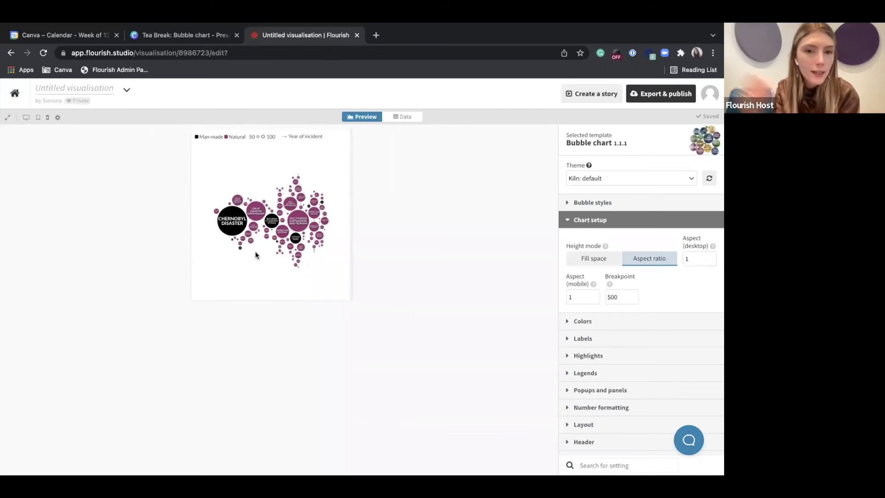
{"action": "left_click", "coordinate": [603, 262]}
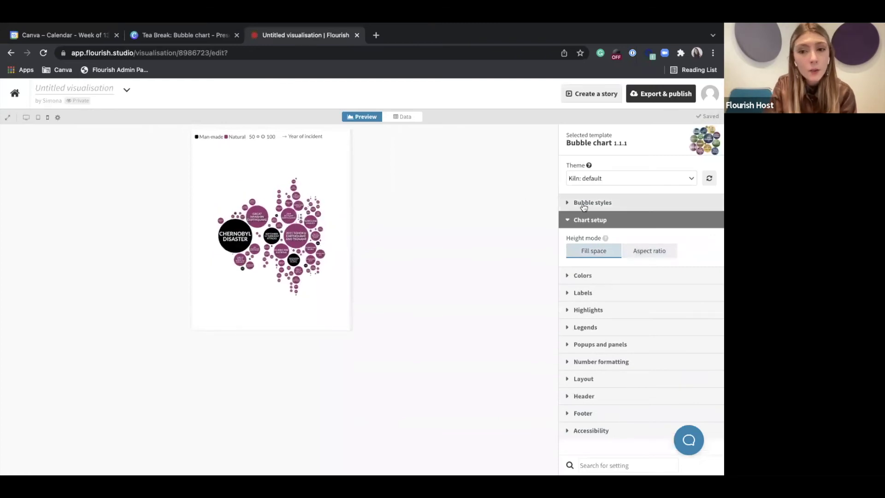
Preview the bubble chart at tablet size.
{"action": "left_click", "coordinate": [39, 117]}
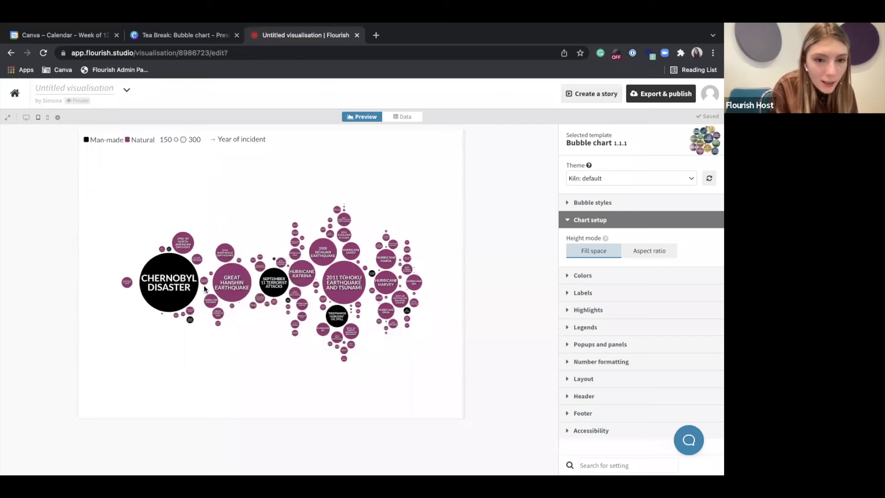
{"action": "mouse_move", "coordinate": [204, 289]}
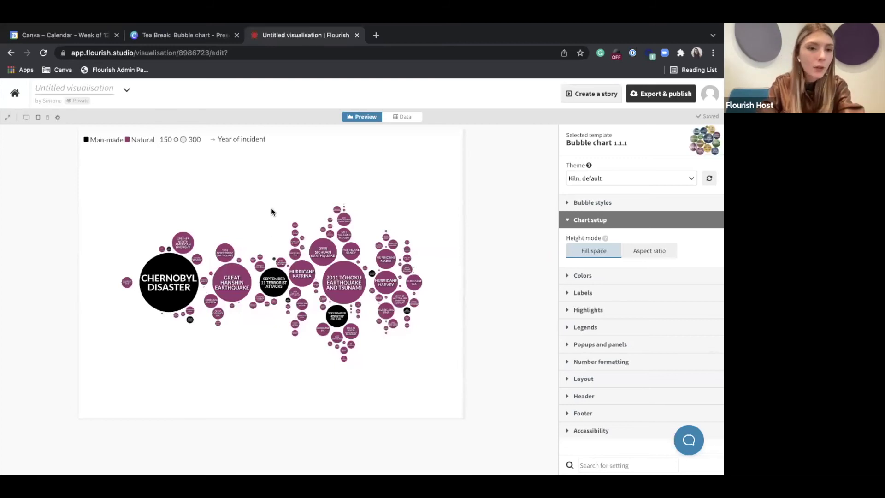
Open Flourish in a new browser tab and create a new visualisation from a Scatter starting point.
{"action": "left_click", "coordinate": [376, 36]}
{"action": "type", "text": "app"}
{"action": "key", "text": "Return"}
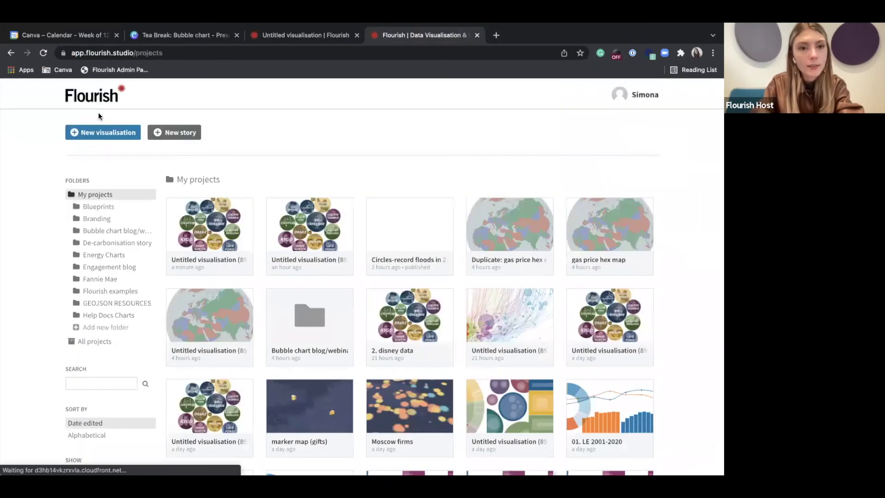
{"action": "left_click", "coordinate": [104, 130]}
{"action": "scroll", "coordinate": [320, 185], "scroll_direction": "down", "scroll_amount": 10}
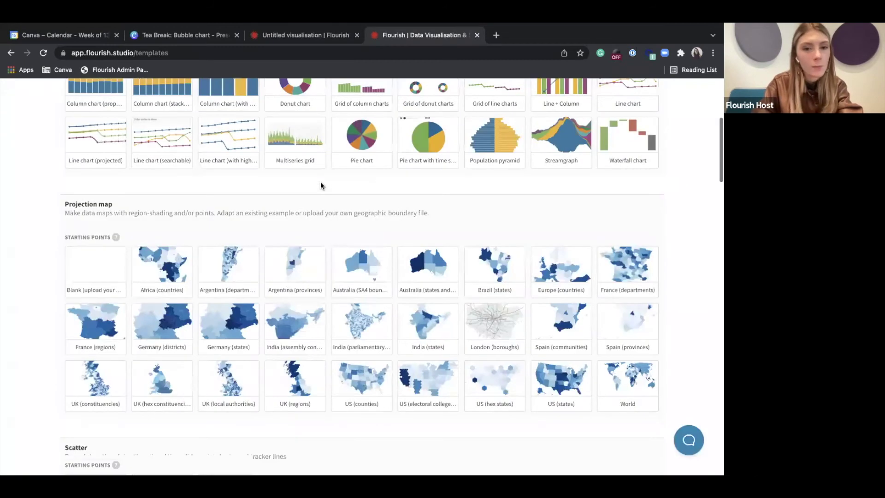
{"action": "left_click", "coordinate": [296, 254]}
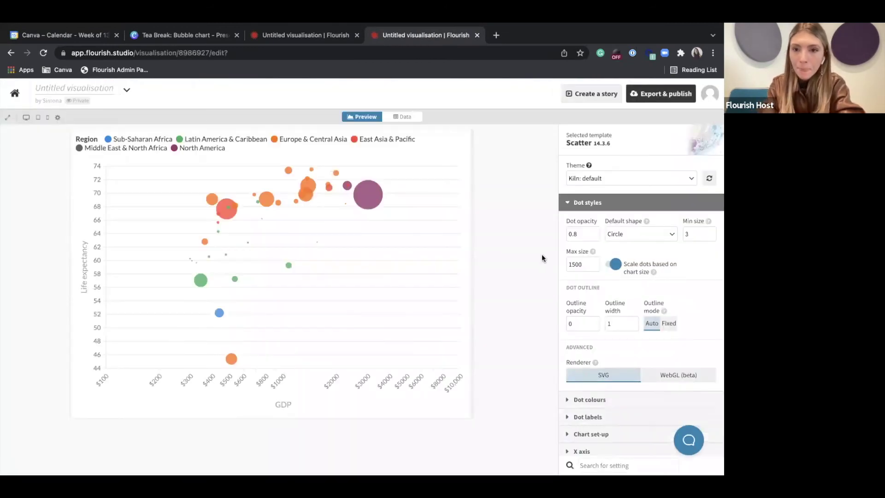
Set the minimum dot size of the scatter chart to 50.
{"action": "scroll", "coordinate": [704, 239], "scroll_direction": "down", "scroll_amount": 1}
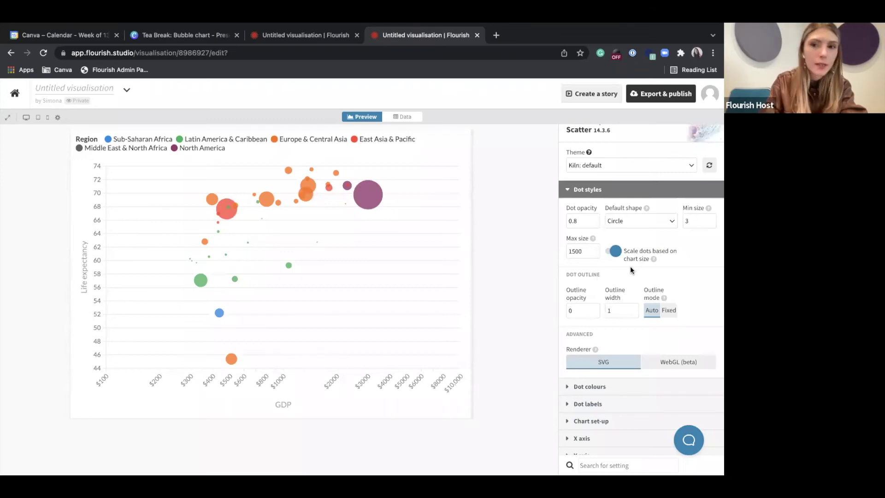
{"action": "left_click", "coordinate": [698, 221]}
{"action": "key", "text": "BackSpace"}
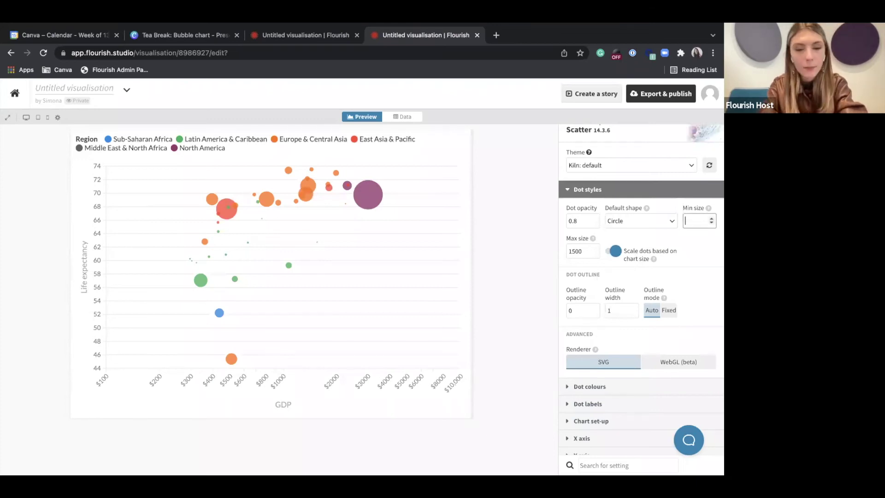
{"action": "type", "text": "50"}
{"action": "left_click", "coordinate": [521, 244]}
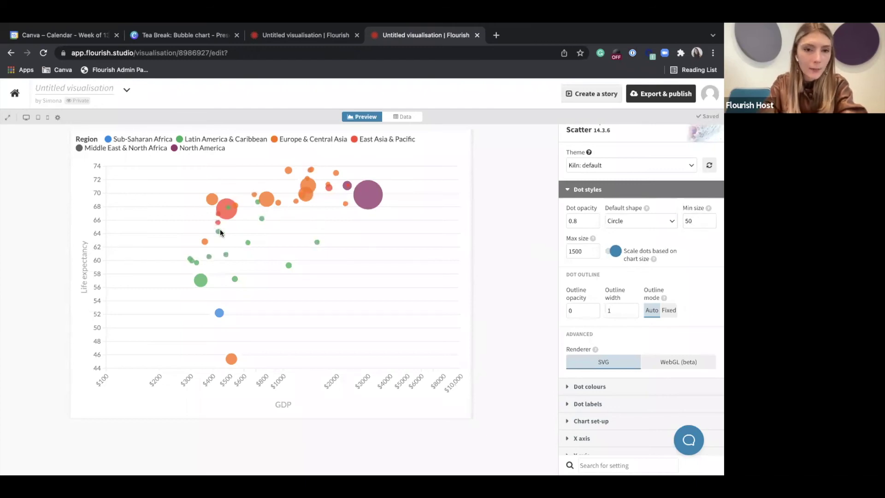
{"action": "mouse_move", "coordinate": [218, 232]}
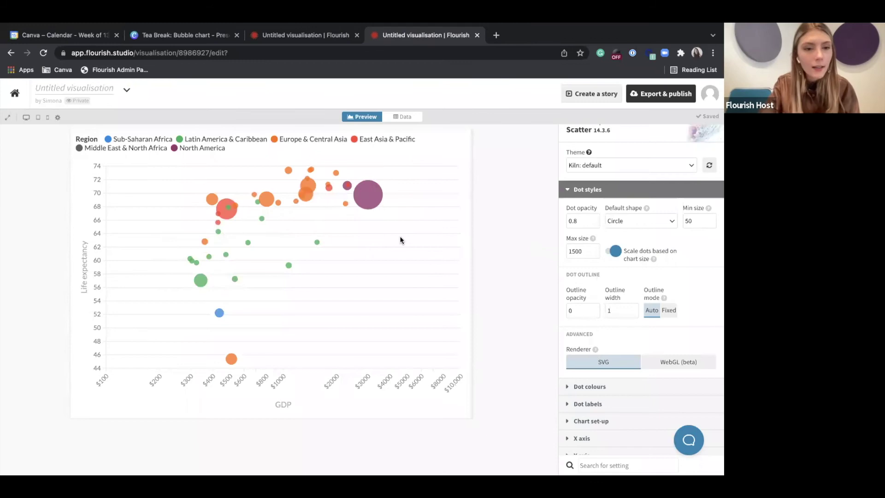
Return to the bubble chart visualisation, enable highlighting and enlarge the entry box for highlighted bubbles.
{"action": "left_click", "coordinate": [296, 41]}
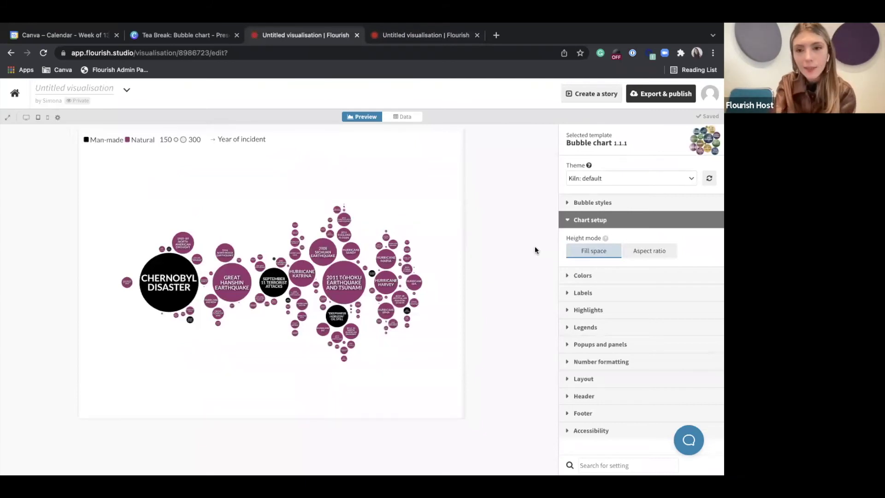
{"action": "left_click", "coordinate": [586, 223]}
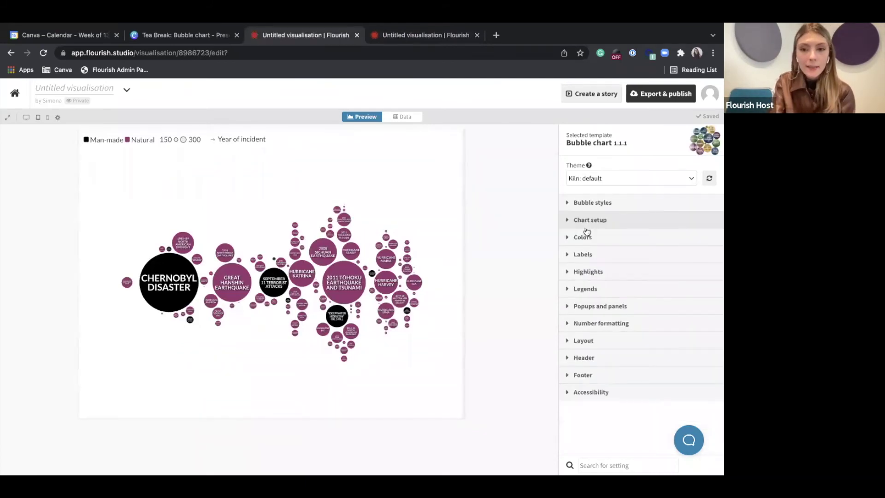
{"action": "left_click", "coordinate": [587, 273]}
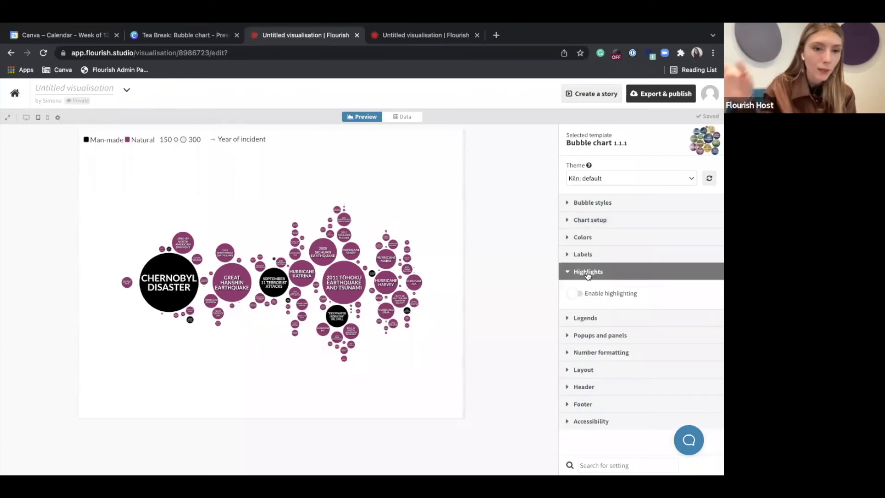
{"action": "left_click", "coordinate": [571, 294]}
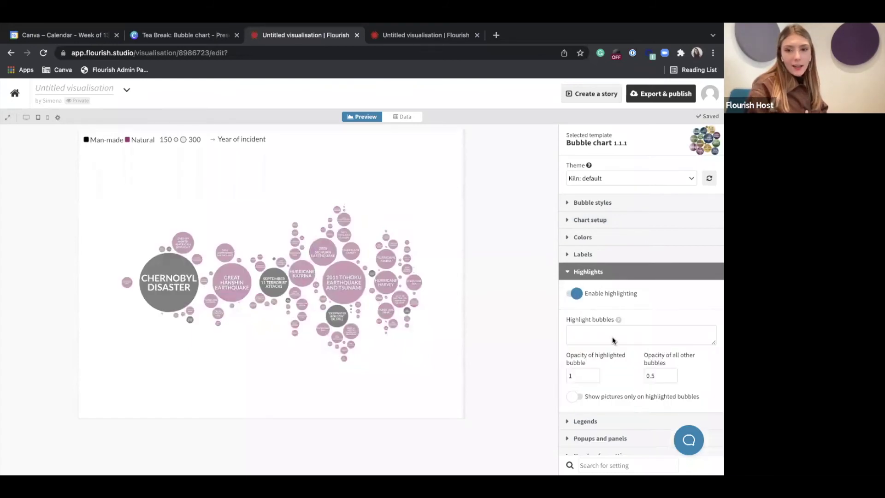
{"action": "scroll", "coordinate": [611, 337], "scroll_direction": "down", "scroll_amount": 2}
{"action": "left_click_drag", "start_coordinate": [715, 257], "coordinate": [707, 310]}
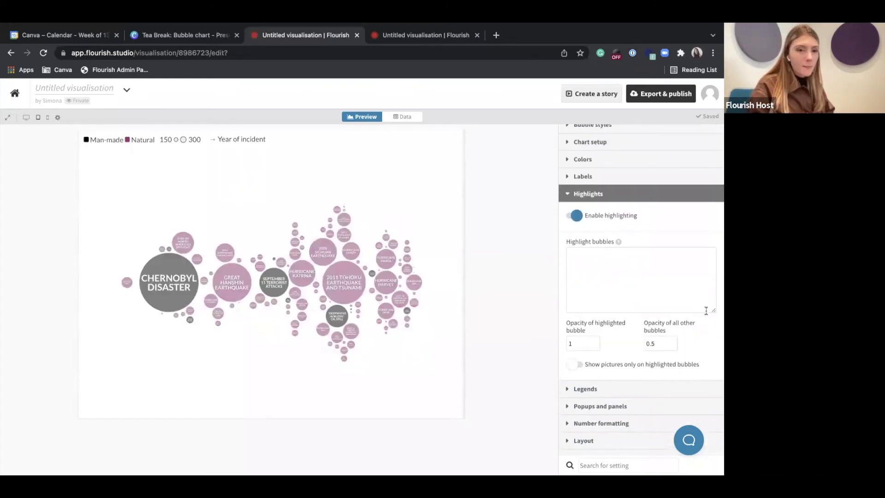
{"action": "scroll", "coordinate": [705, 310], "scroll_direction": "down", "scroll_amount": 1}
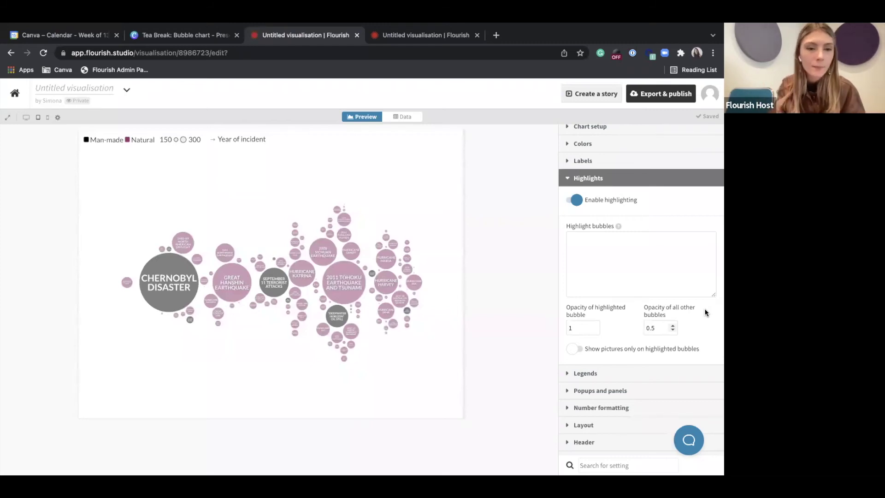
Lower the opacity of all non-highlighted bubbles to 0.1.
{"action": "mouse_move", "coordinate": [162, 252]}
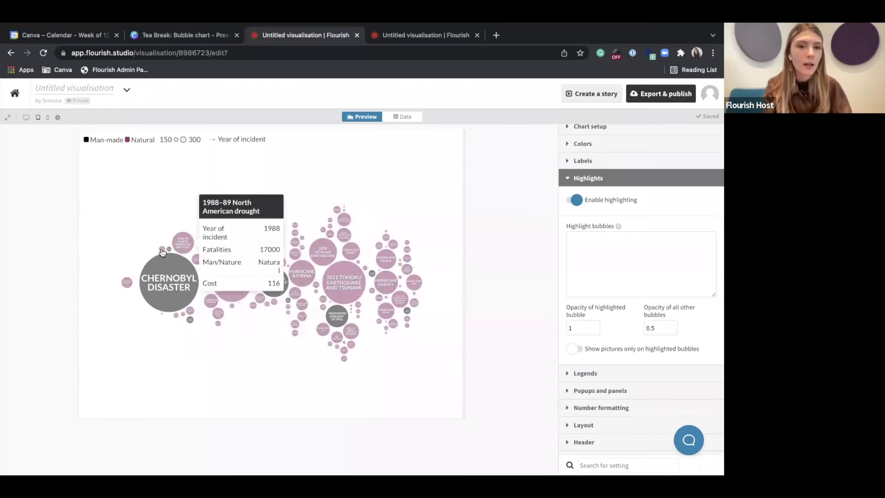
{"action": "left_click", "coordinate": [664, 249]}
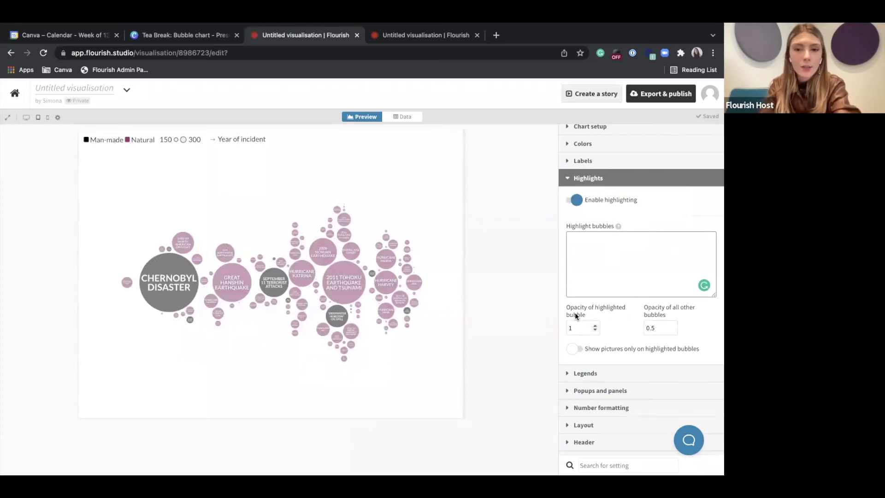
{"action": "left_click", "coordinate": [672, 330]}
{"action": "left_click", "coordinate": [673, 330]}
{"action": "left_click", "coordinate": [673, 330]}
{"action": "left_click", "coordinate": [673, 330]}
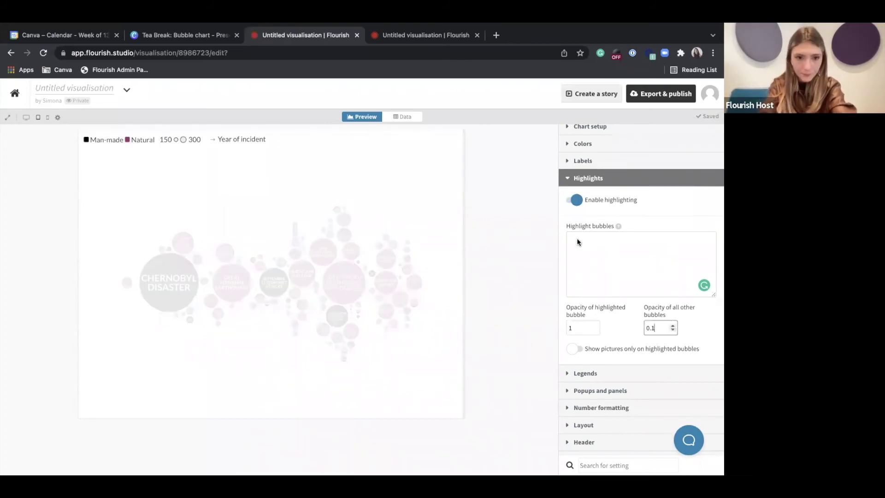
Copy the event name "Chernobyl disaster" from the data sheet and enter it as the highlighted bubble.
{"action": "left_click", "coordinate": [400, 115]}
{"action": "left_click", "coordinate": [206, 190]}
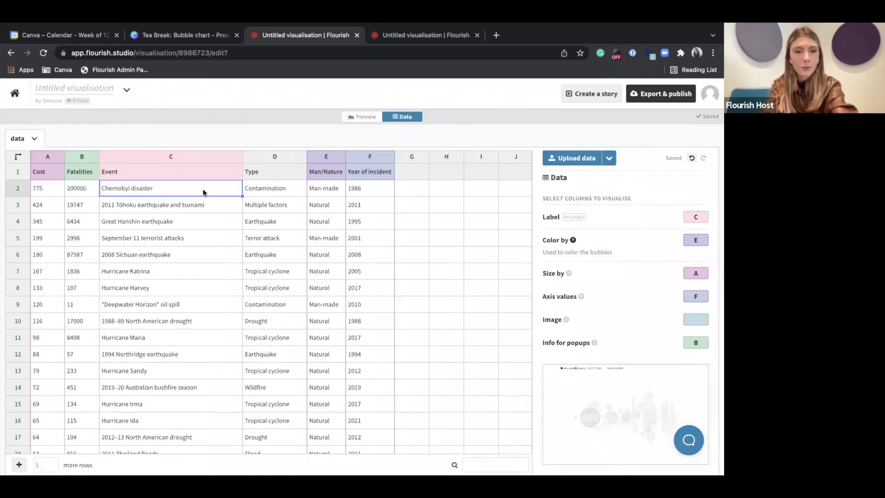
{"action": "left_click", "coordinate": [368, 118]}
{"action": "left_click", "coordinate": [618, 249]}
{"action": "type", "text": "Chernobyl disaster"}
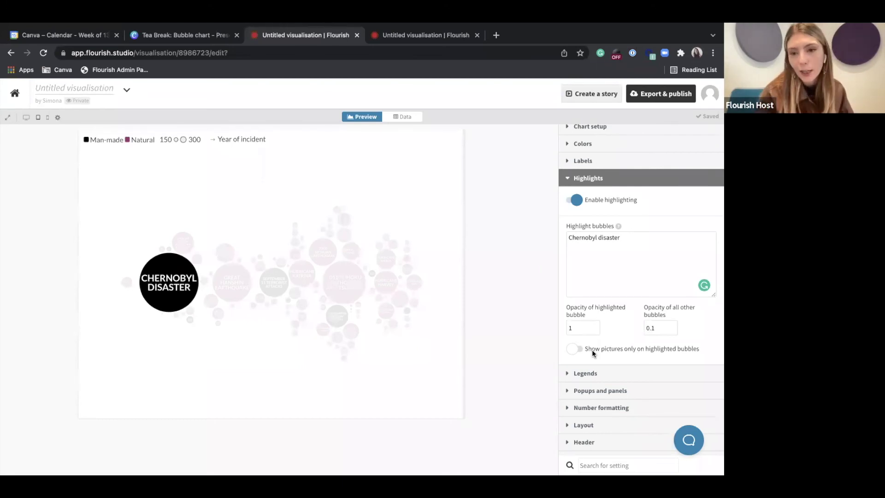
{"action": "scroll", "coordinate": [613, 234], "scroll_direction": "down", "scroll_amount": 1}
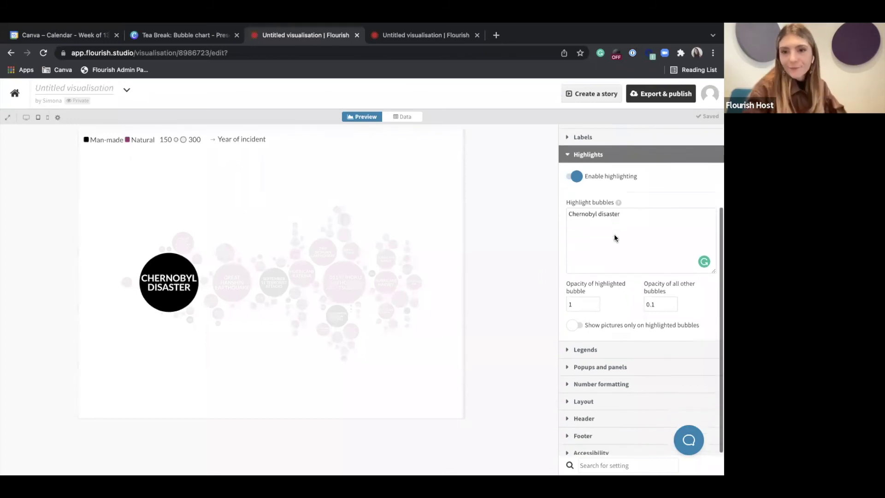
{"action": "left_click", "coordinate": [600, 160]}
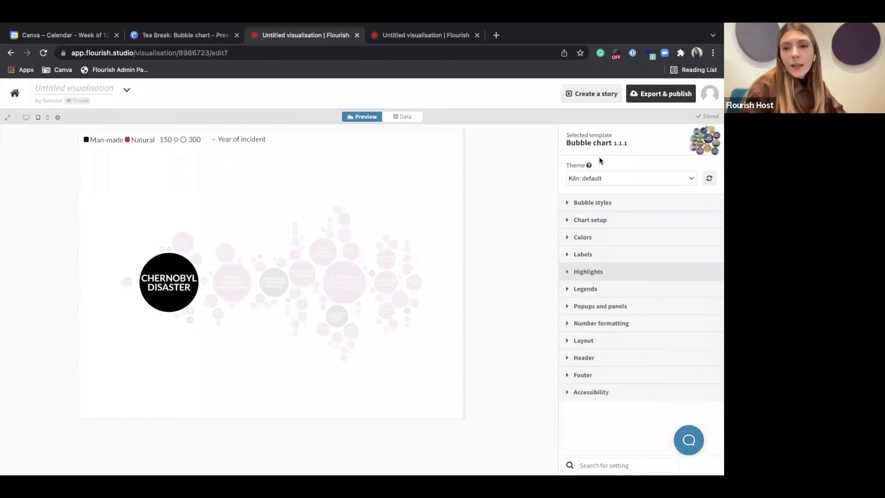
Center the chart's legends and set their text weight to Bold.
{"action": "left_click", "coordinate": [584, 291]}
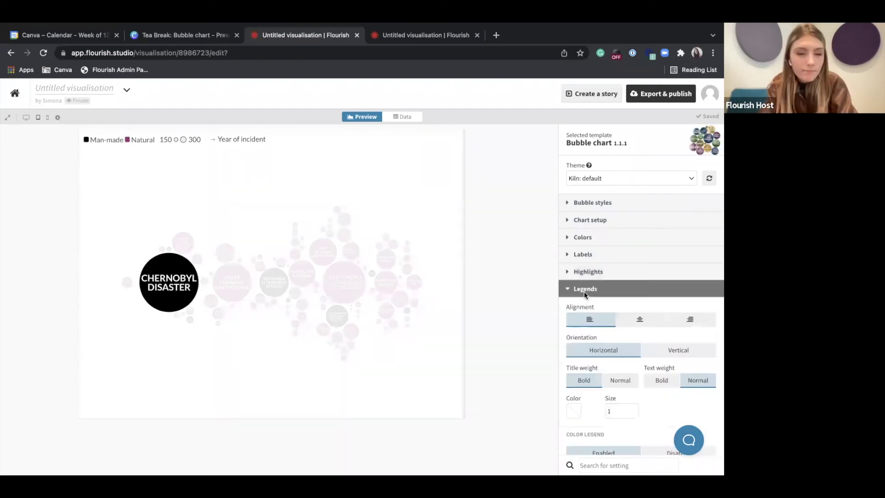
{"action": "scroll", "coordinate": [598, 322], "scroll_direction": "down", "scroll_amount": 2}
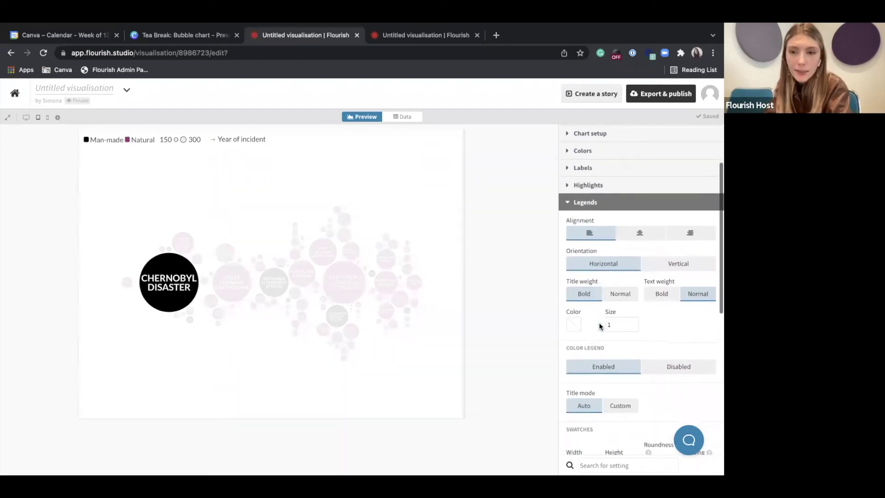
{"action": "scroll", "coordinate": [651, 319], "scroll_direction": "down", "scroll_amount": 1}
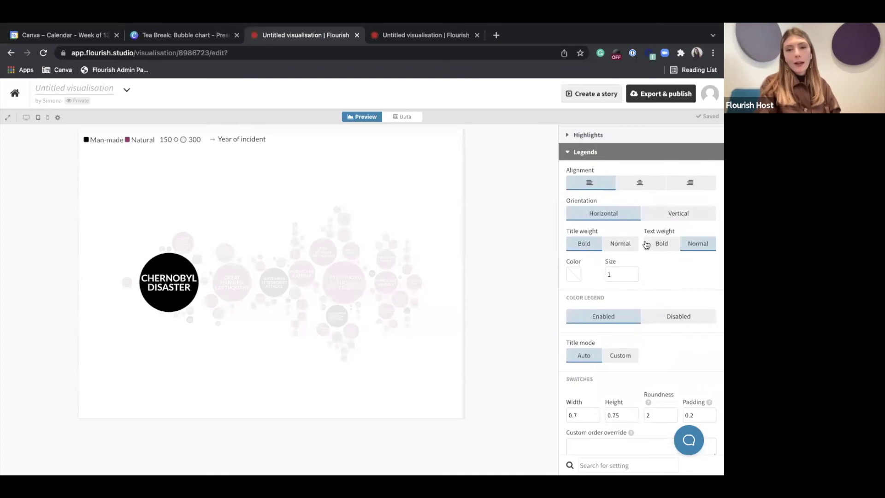
{"action": "left_click", "coordinate": [646, 184]}
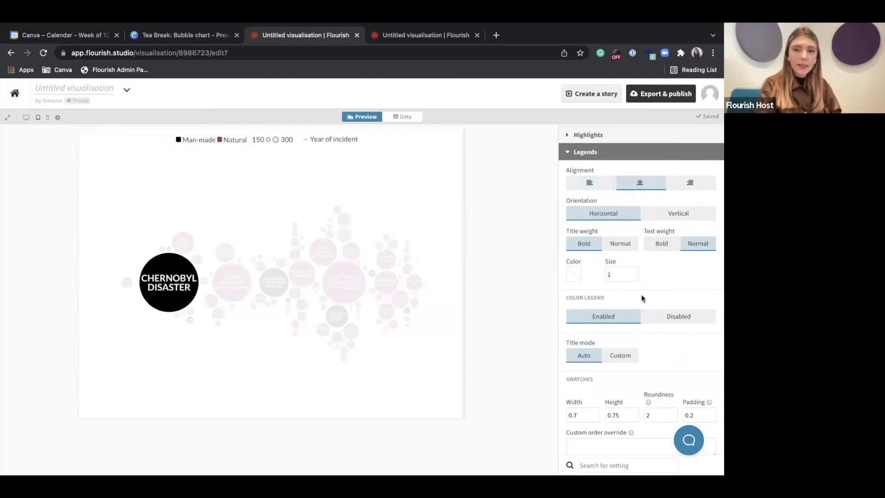
{"action": "scroll", "coordinate": [642, 297], "scroll_direction": "down", "scroll_amount": 1}
{"action": "left_click", "coordinate": [667, 223]}
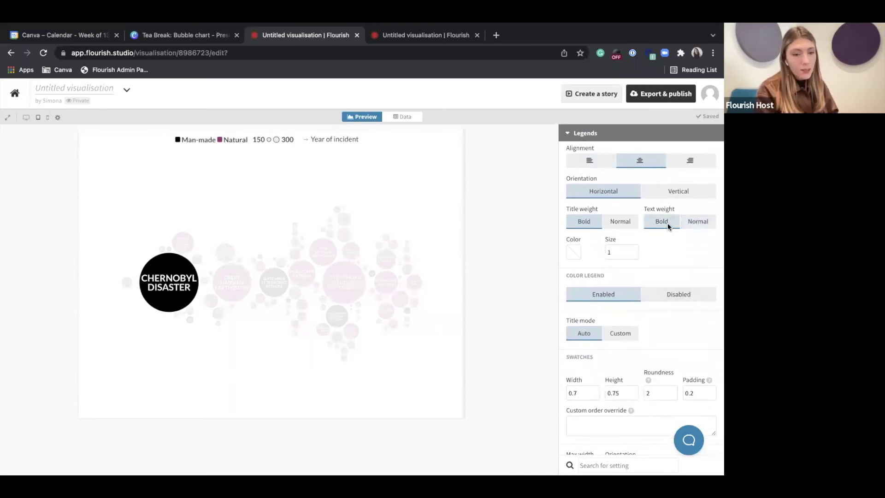
Disable the size legend of the bubble chart.
{"action": "scroll", "coordinate": [642, 266], "scroll_direction": "down", "scroll_amount": 3}
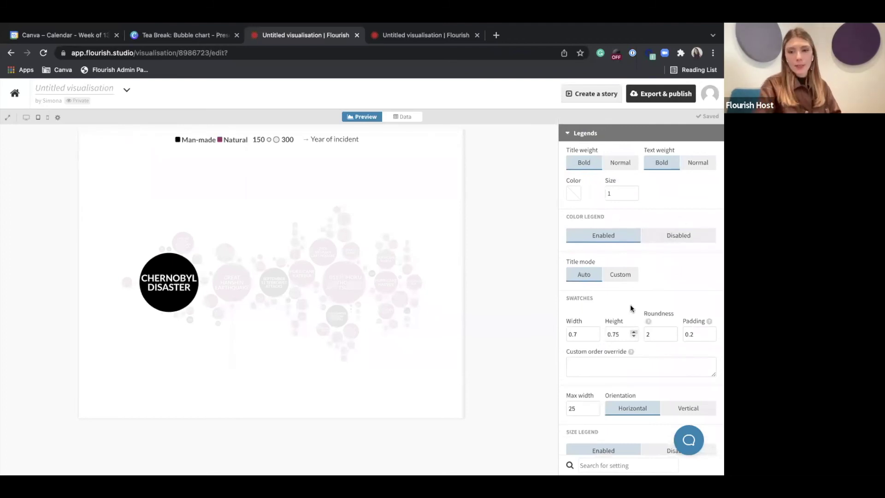
{"action": "scroll", "coordinate": [629, 323], "scroll_direction": "down", "scroll_amount": 4}
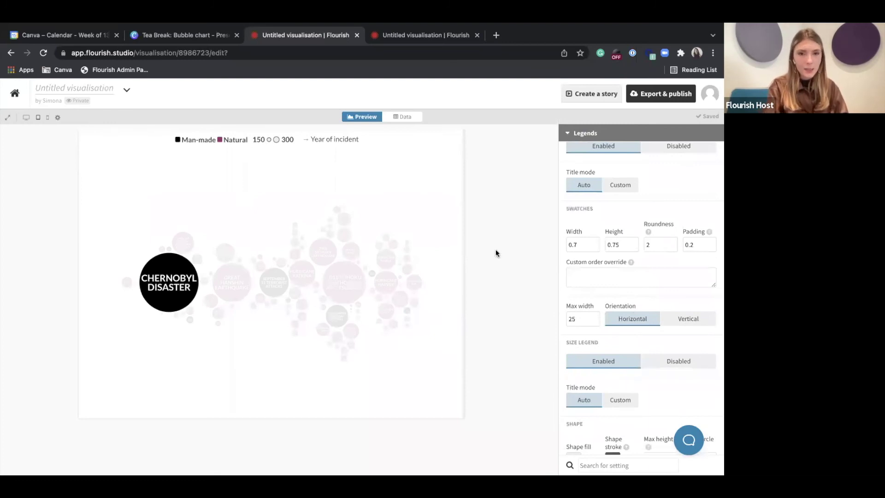
{"action": "left_click", "coordinate": [680, 362]}
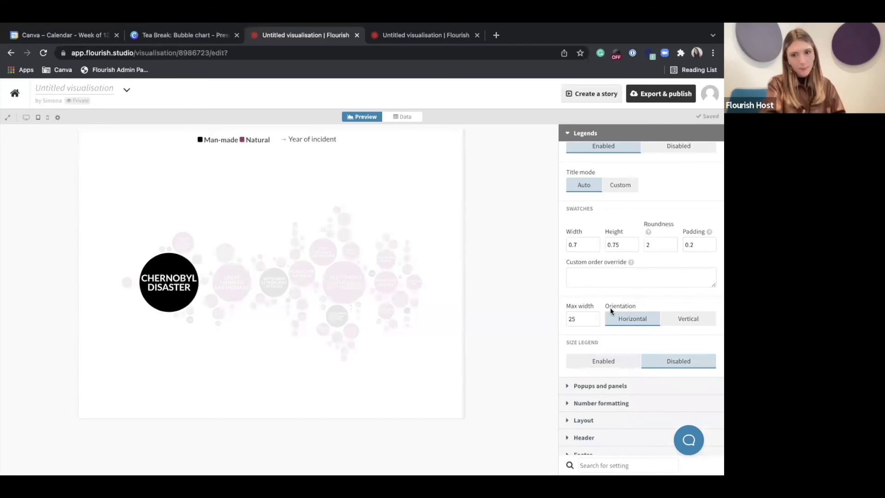
{"action": "scroll", "coordinate": [610, 310], "scroll_direction": "up", "scroll_amount": 5}
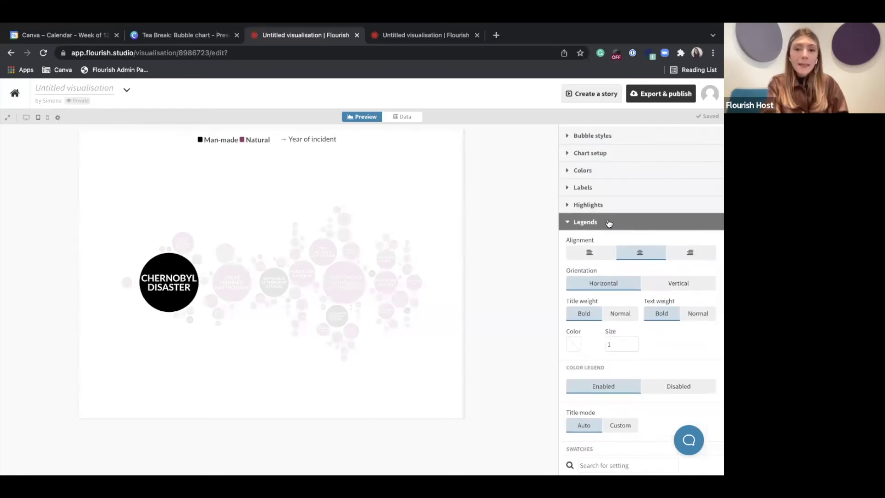
{"action": "left_click", "coordinate": [606, 222]}
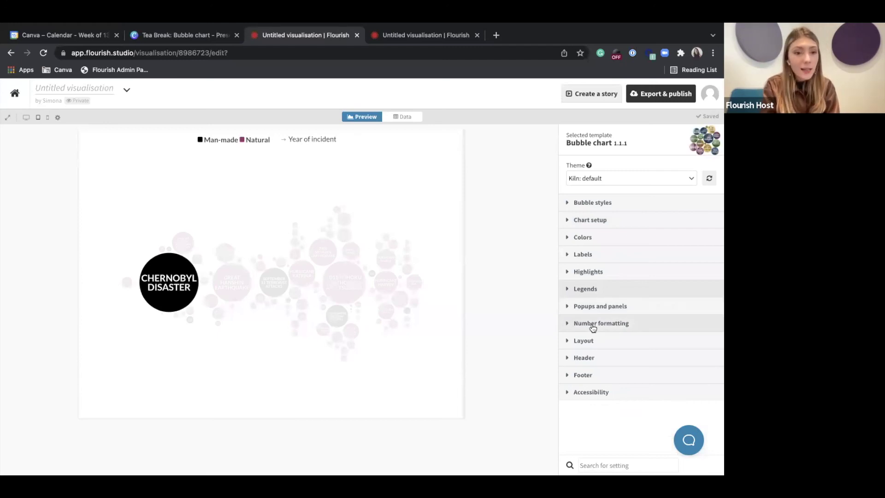
Format the chart's numbers with the prefix "$" and the suffix "bn".
{"action": "mouse_move", "coordinate": [161, 266]}
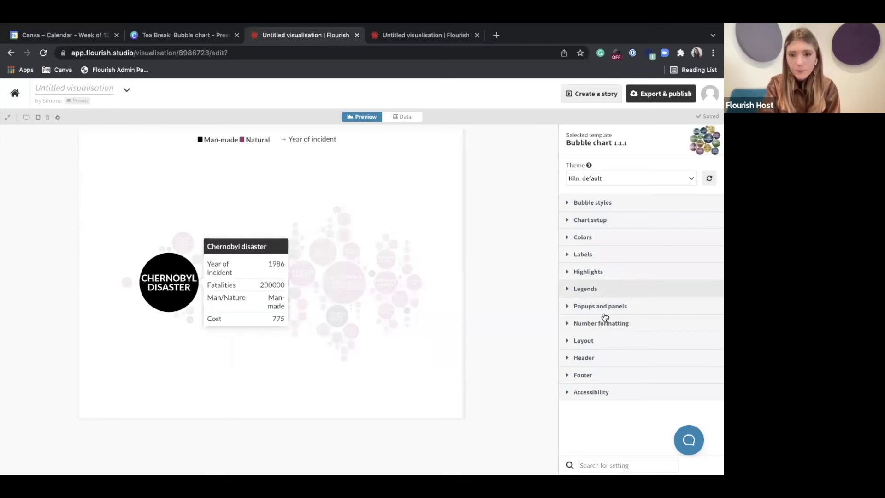
{"action": "left_click", "coordinate": [587, 324]}
{"action": "scroll", "coordinate": [603, 368], "scroll_direction": "down", "scroll_amount": 2}
{"action": "left_click", "coordinate": [573, 326]}
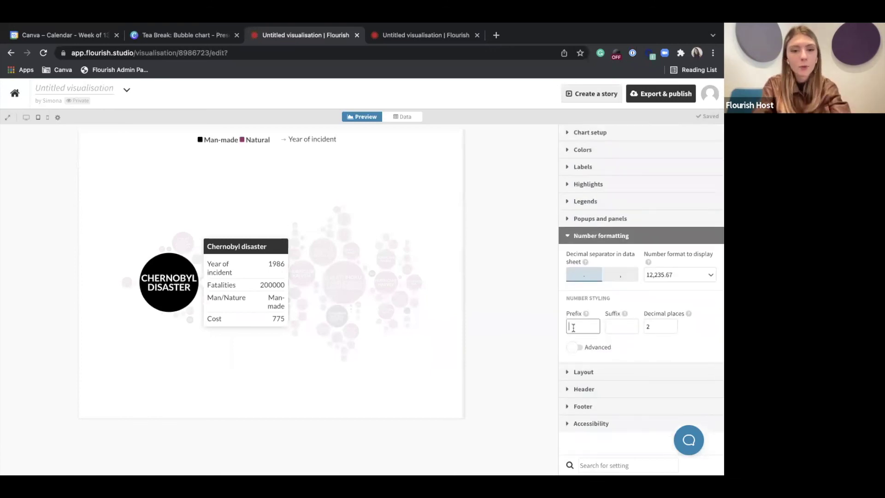
{"action": "type", "text": "$"}
{"action": "left_click", "coordinate": [613, 328]}
{"action": "type", "text": "bn"}
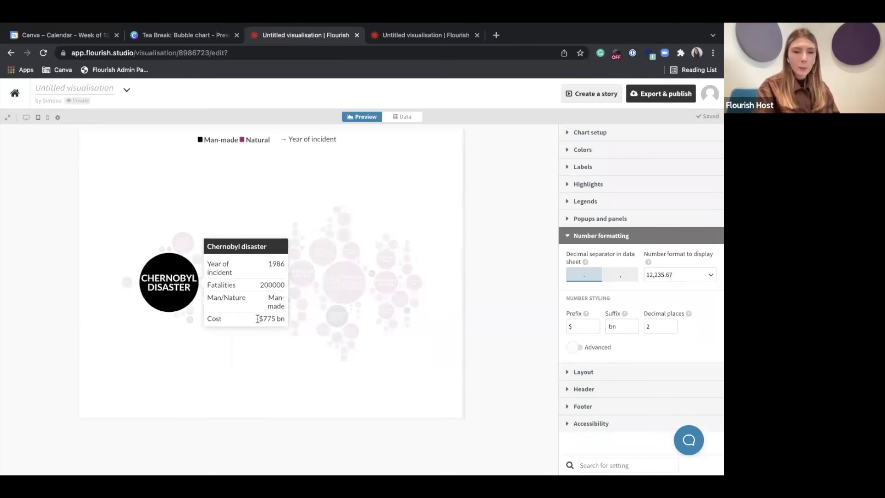
Inspect the popups of several disaster bubbles to check how their cost values are formatted.
{"action": "mouse_move", "coordinate": [302, 281]}
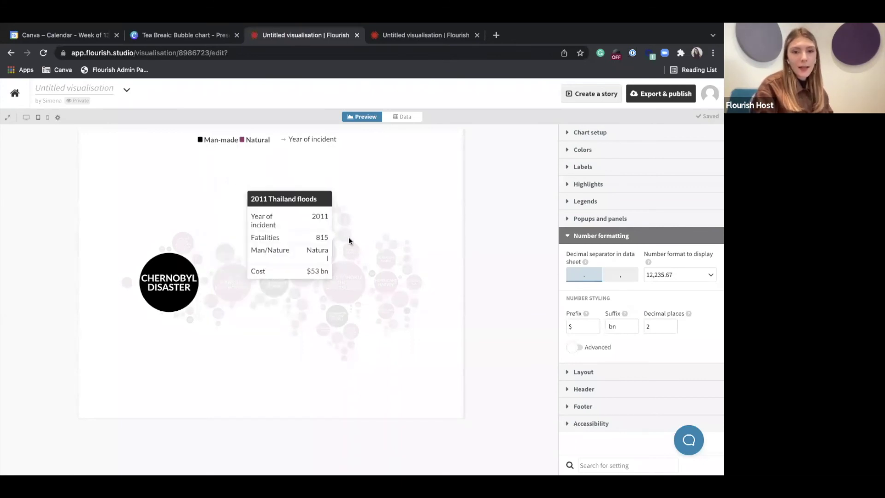
{"action": "mouse_move", "coordinate": [394, 266]}
{"action": "mouse_move", "coordinate": [381, 309]}
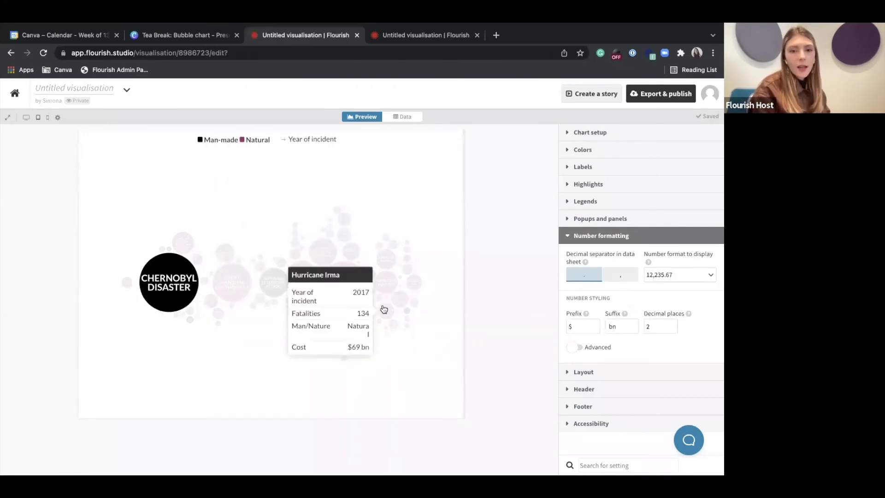
{"action": "mouse_move", "coordinate": [349, 328]}
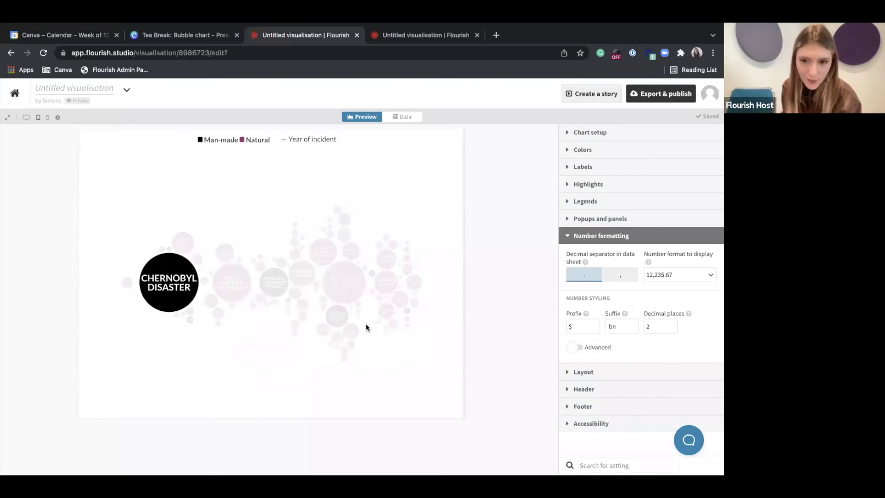
Switch to the "Tea Break: Bubble chart" presentation in Canva, show it full screen and advance to the bubble highlights and animations slide.
{"action": "left_click", "coordinate": [195, 40]}
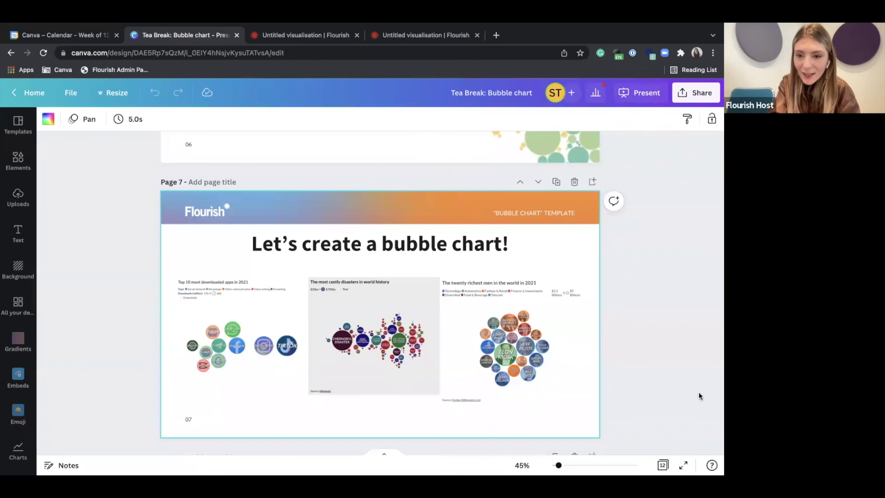
{"action": "left_click", "coordinate": [683, 465]}
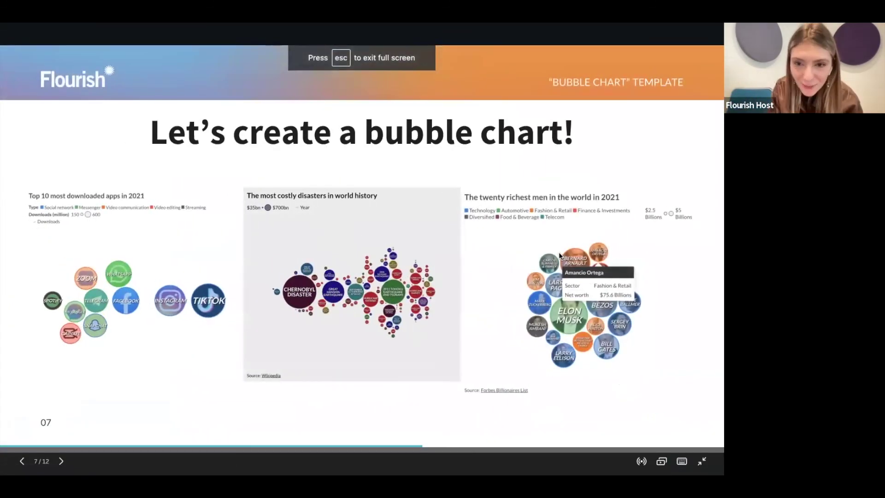
{"action": "key", "text": "Right"}
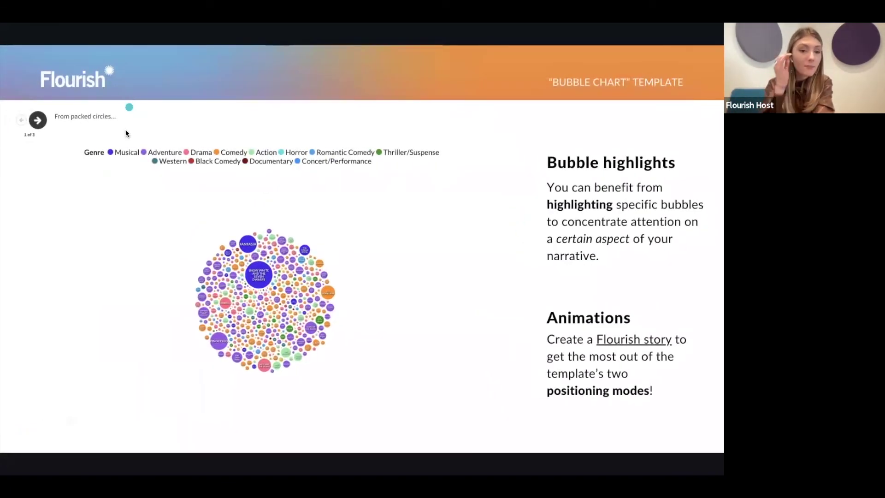
Play the slide's embedded story from the packed circles through the axis view to the bubble highlights, and examine the highlighted films.
{"action": "left_click", "coordinate": [39, 123]}
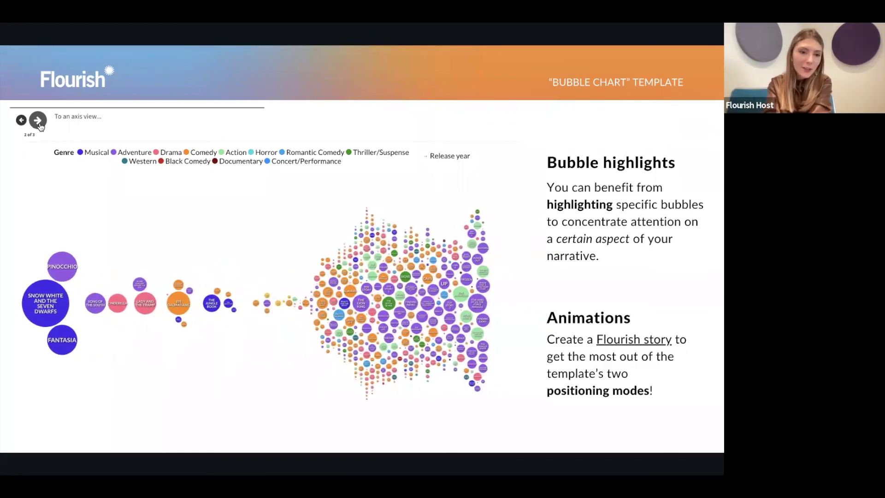
{"action": "left_click", "coordinate": [39, 123]}
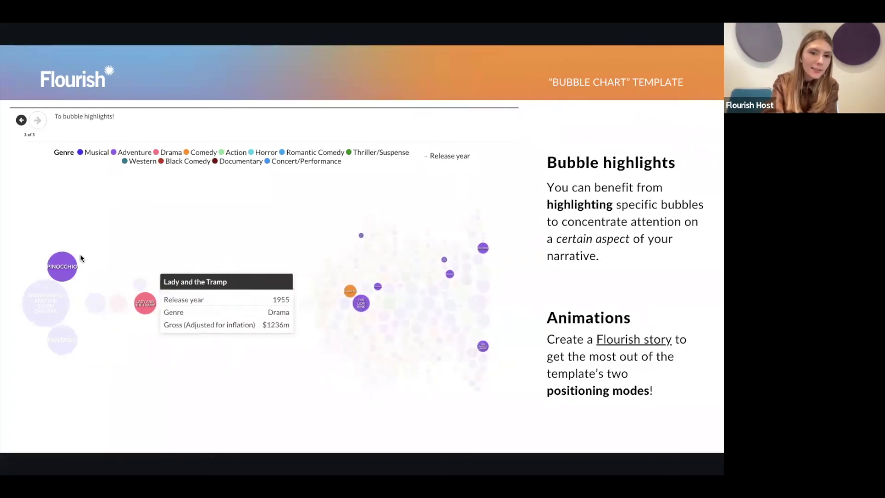
{"action": "mouse_move", "coordinate": [417, 248]}
{"action": "left_click", "coordinate": [543, 224]}
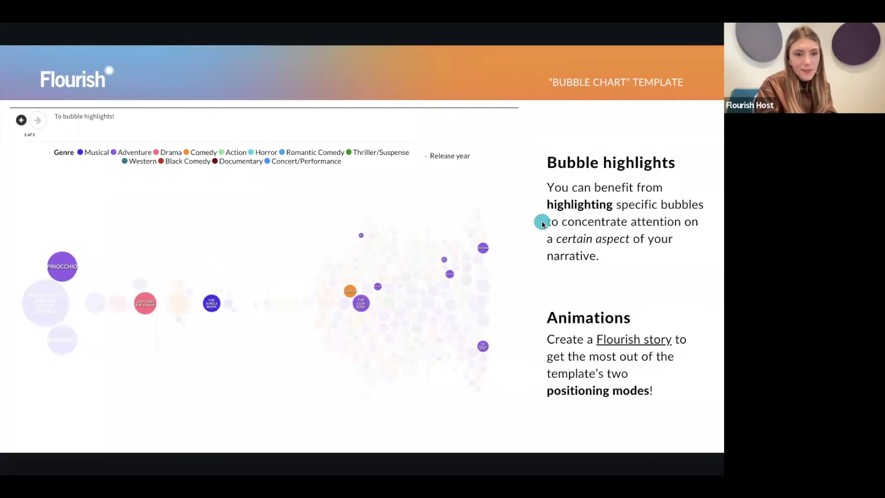
{"action": "left_click", "coordinate": [617, 220]}
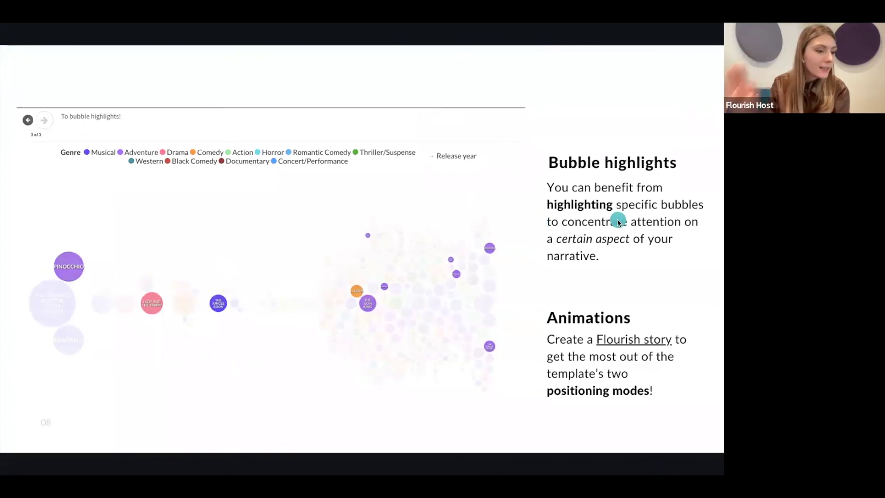